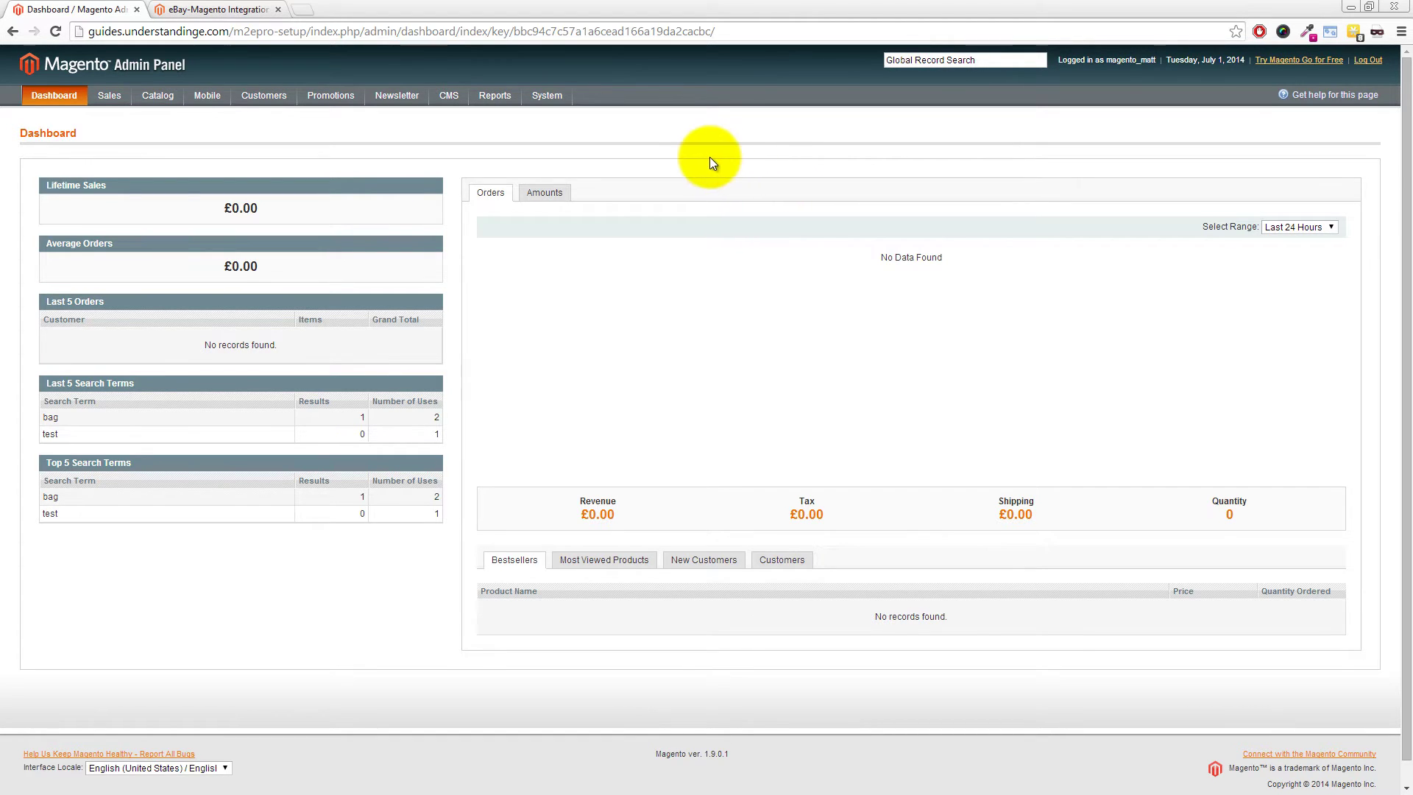
- Check that System > Tools > Compilation reports the compiler Disabled and Not Compiled
{"action": "mouse_move", "coordinate": [568, 98]}
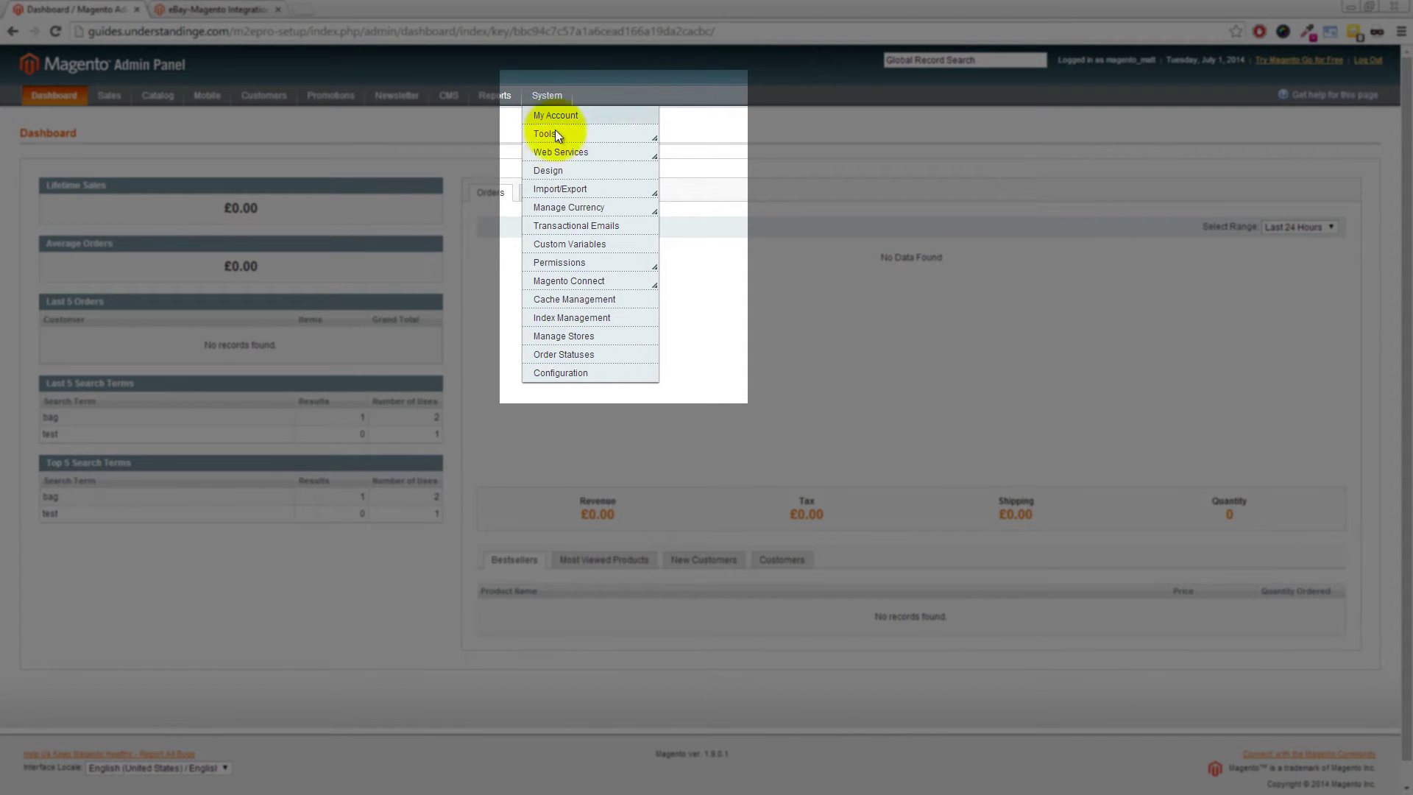
{"action": "mouse_move", "coordinate": [555, 131]}
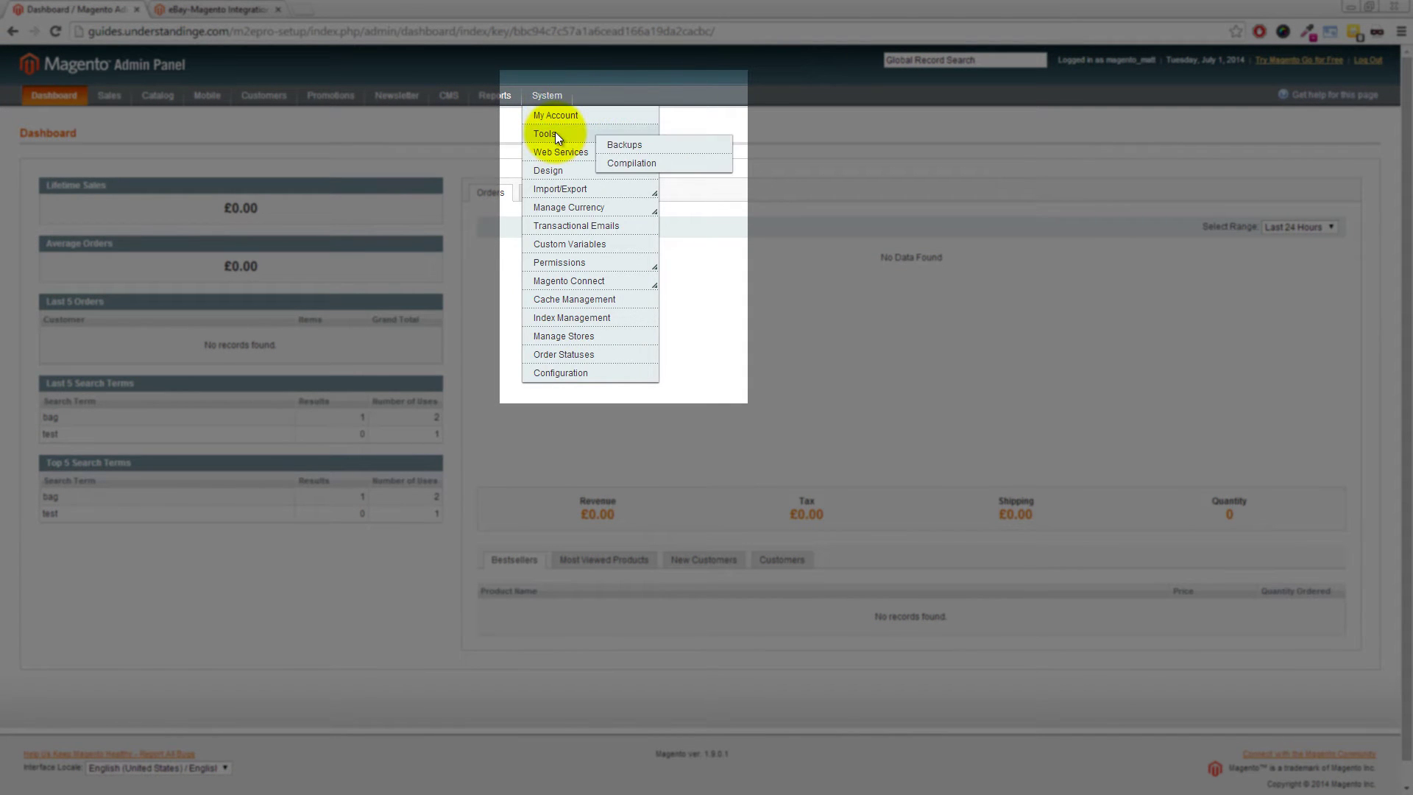
{"action": "left_click", "coordinate": [619, 164]}
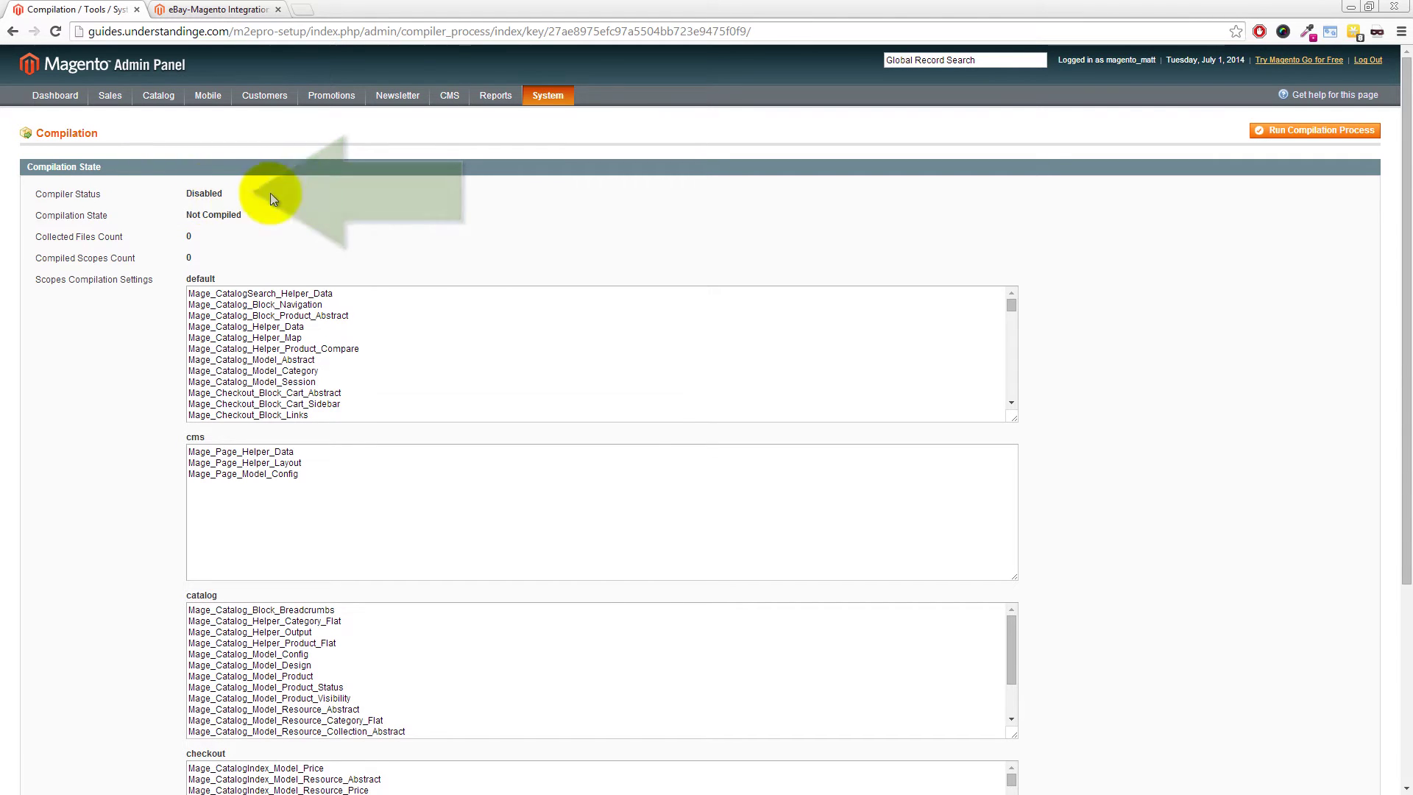
{"action": "mouse_move", "coordinate": [549, 99]}
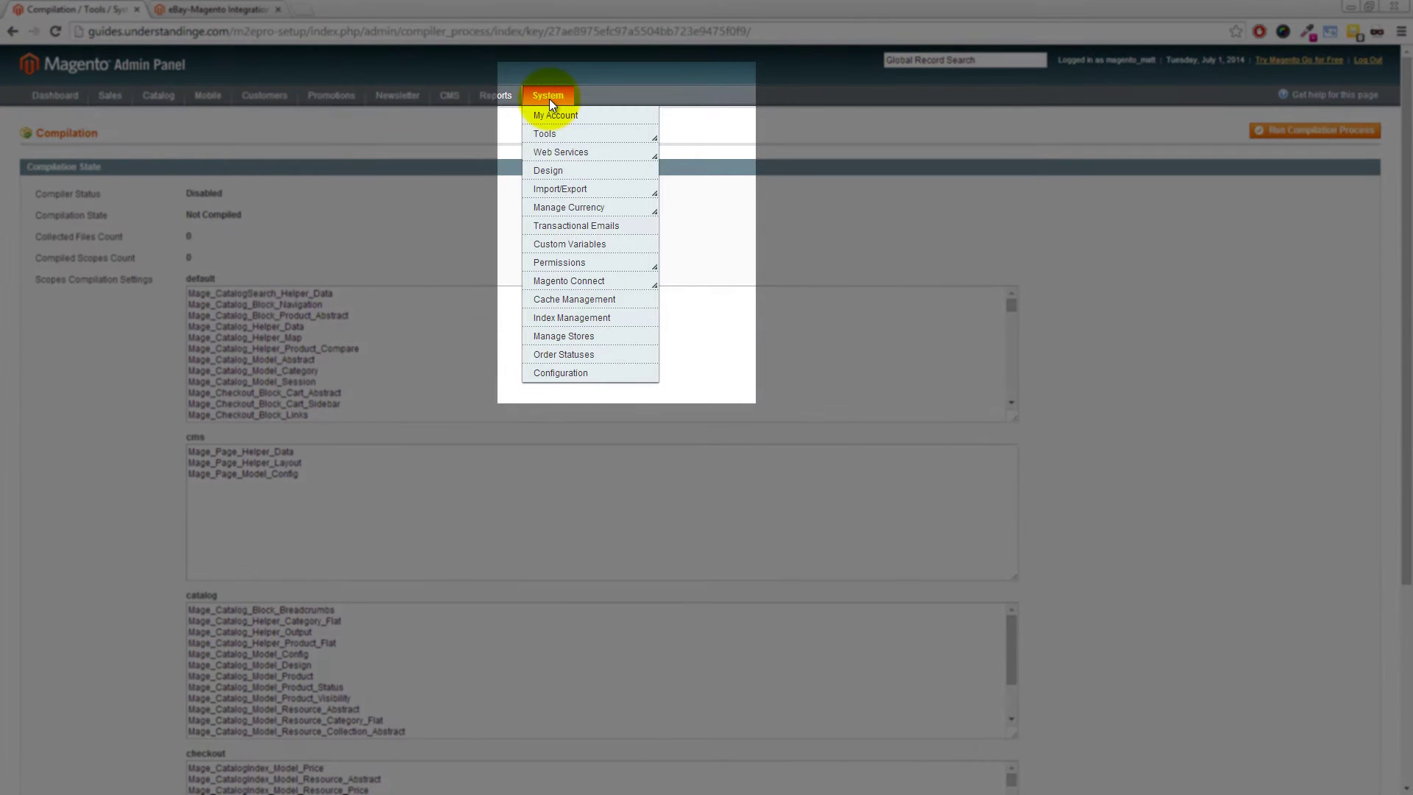
{"action": "mouse_move", "coordinate": [569, 281]}
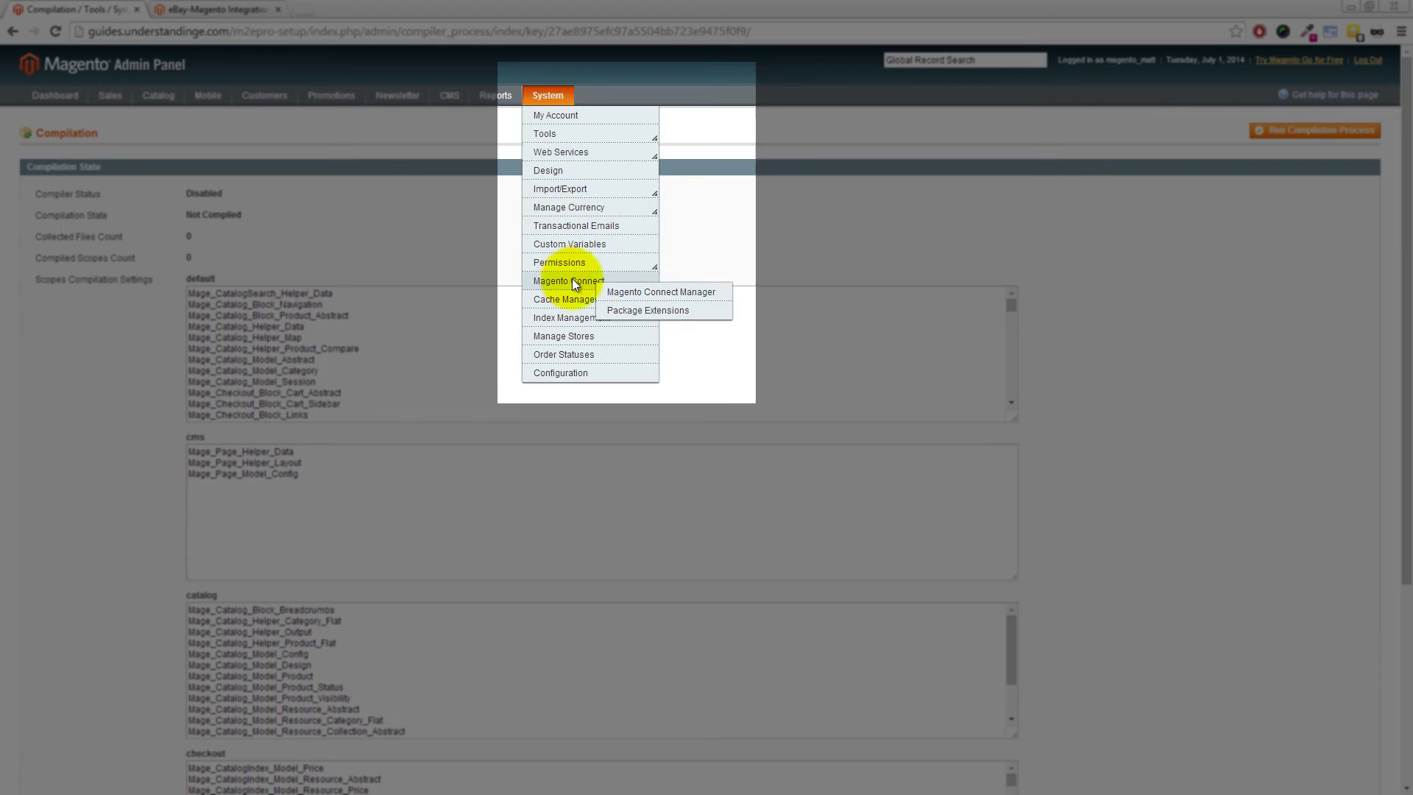
- Open Magento Connect Manager and log in with the pre-filled admin credentials
{"action": "left_click", "coordinate": [633, 294]}
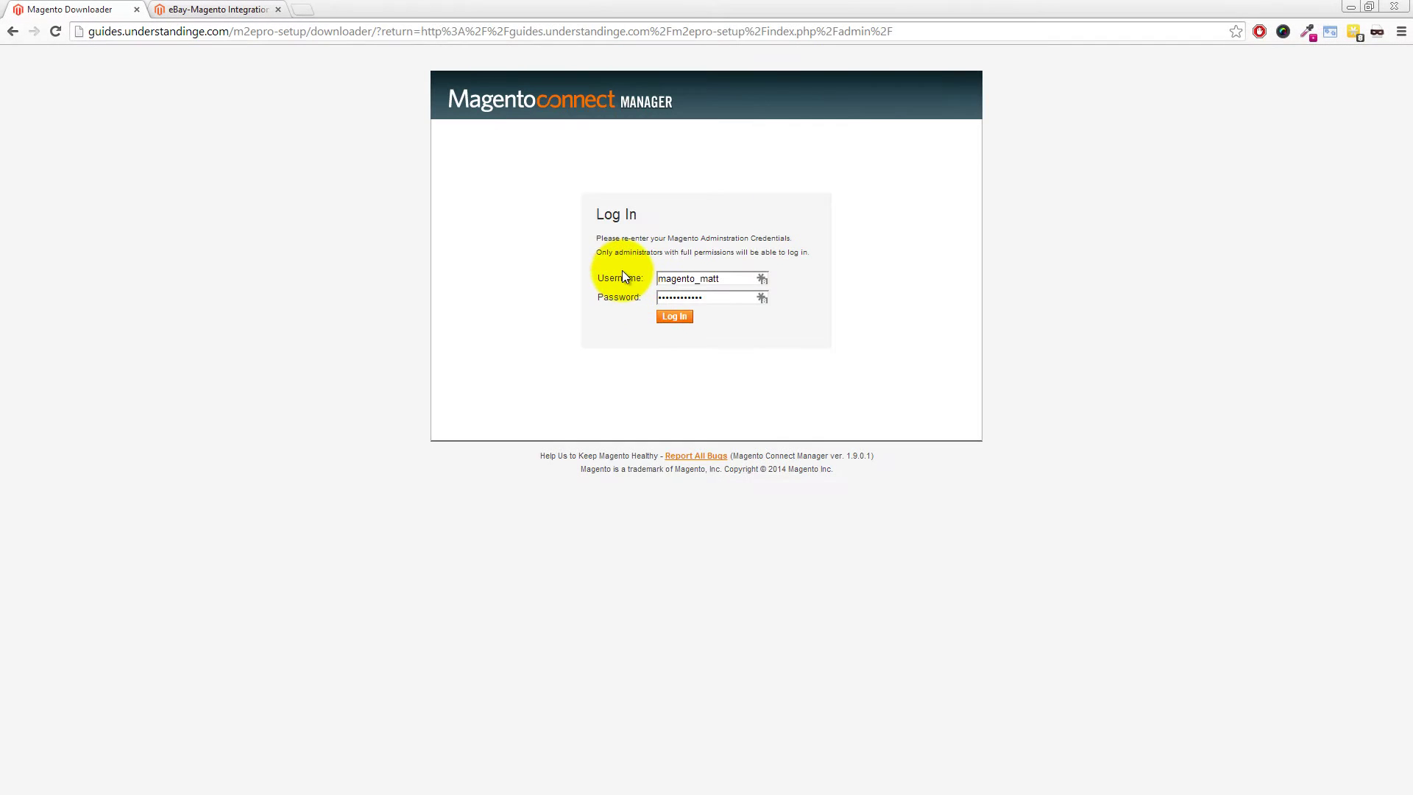
{"action": "left_click", "coordinate": [675, 318]}
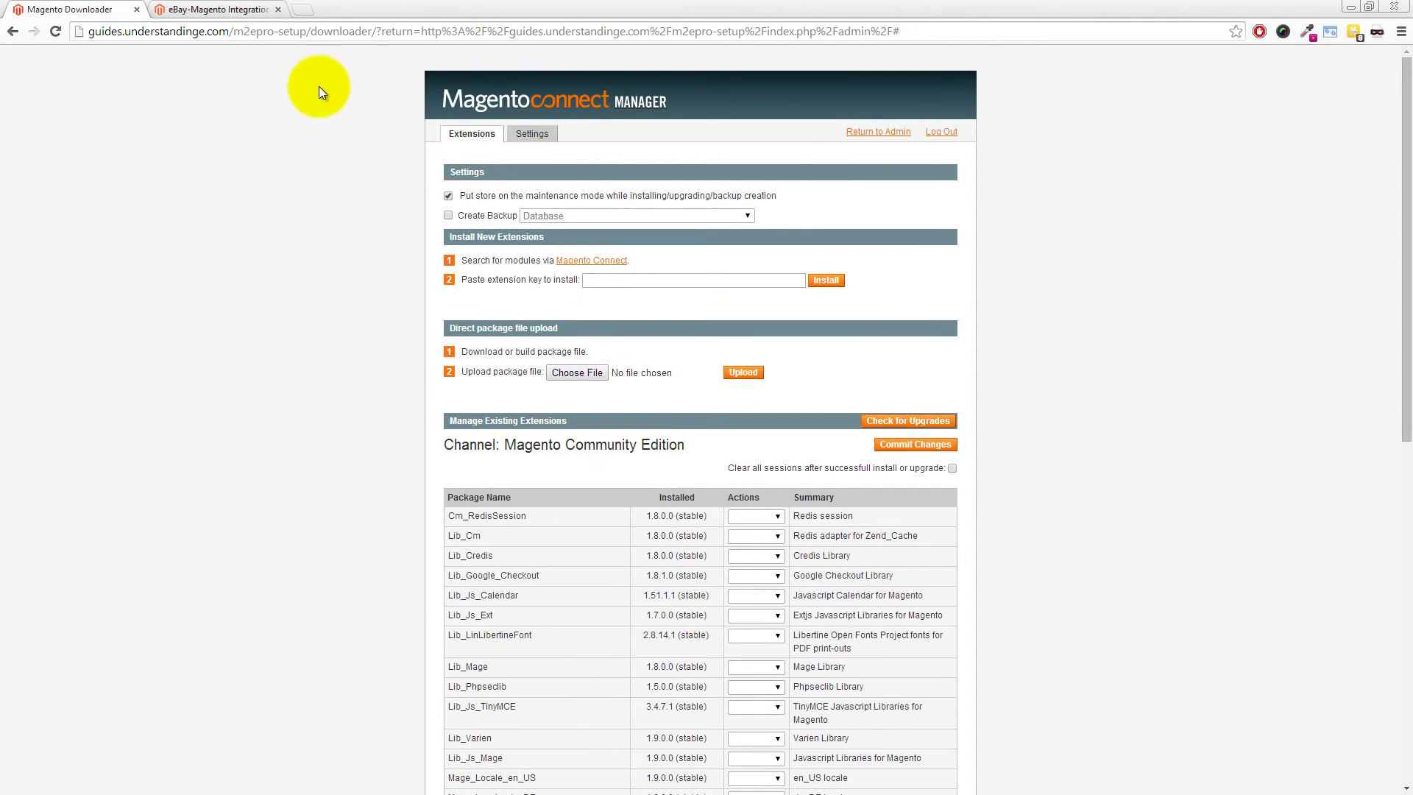
- Load the M2E Pro eBay-Magento Integration extension page from the pasted short link
{"action": "left_click", "coordinate": [243, 13]}
{"action": "left_click", "coordinate": [248, 34]}
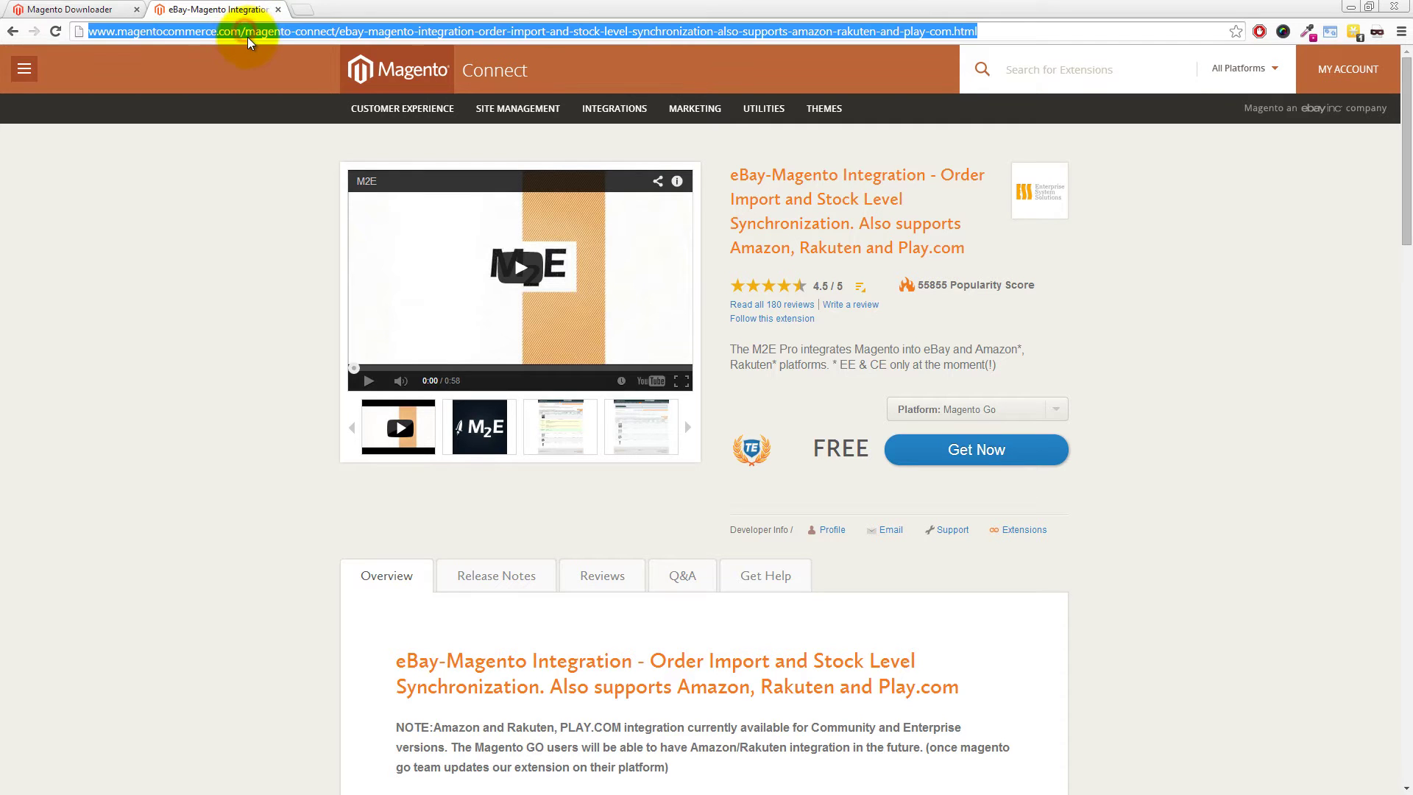
{"action": "type", "text": "UnderstandingE.com/getm2e"}
{"action": "key", "text": "Return"}
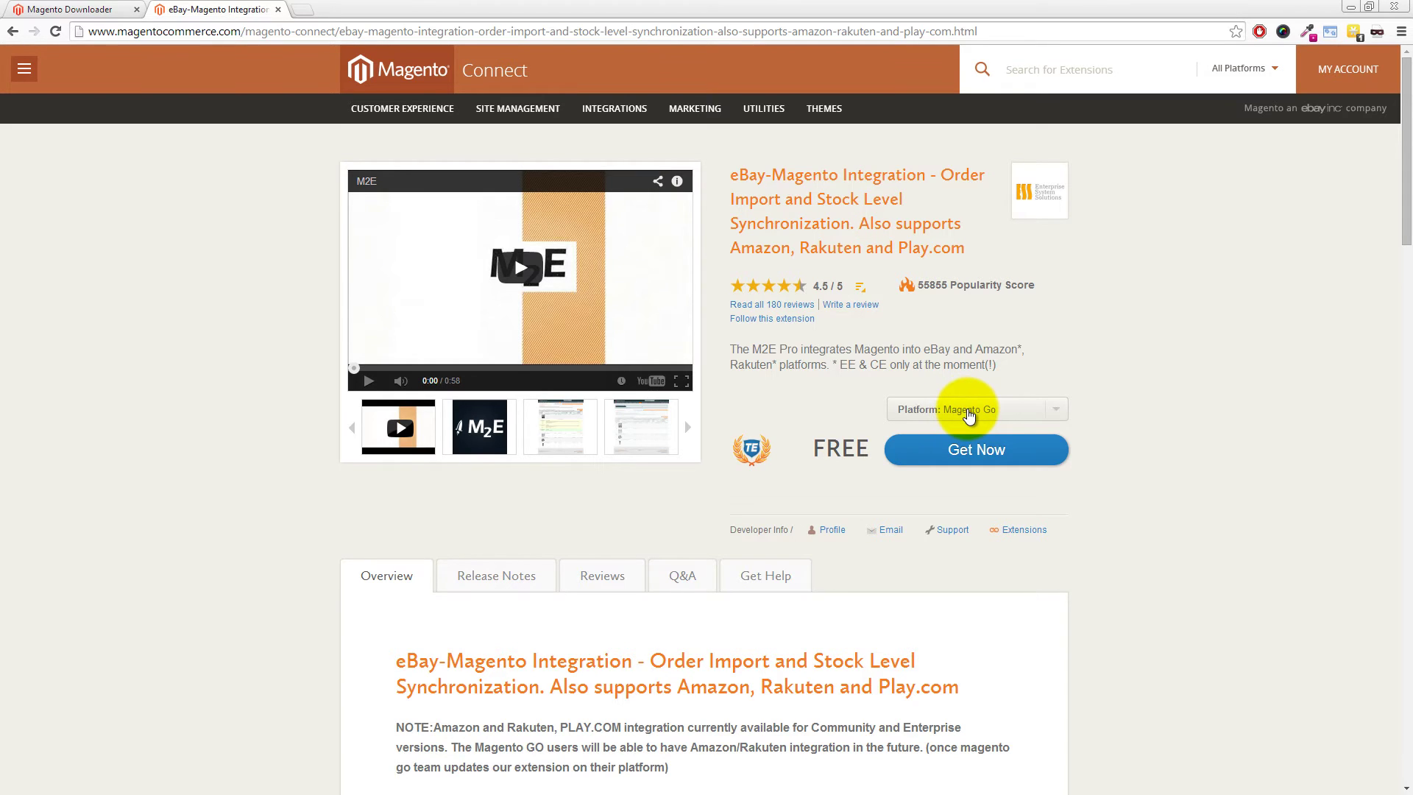
- Choose the Community platform and Magento Connect 2.0, and accept the license agreement
{"action": "left_click", "coordinate": [967, 414]}
{"action": "left_click", "coordinate": [963, 432]}
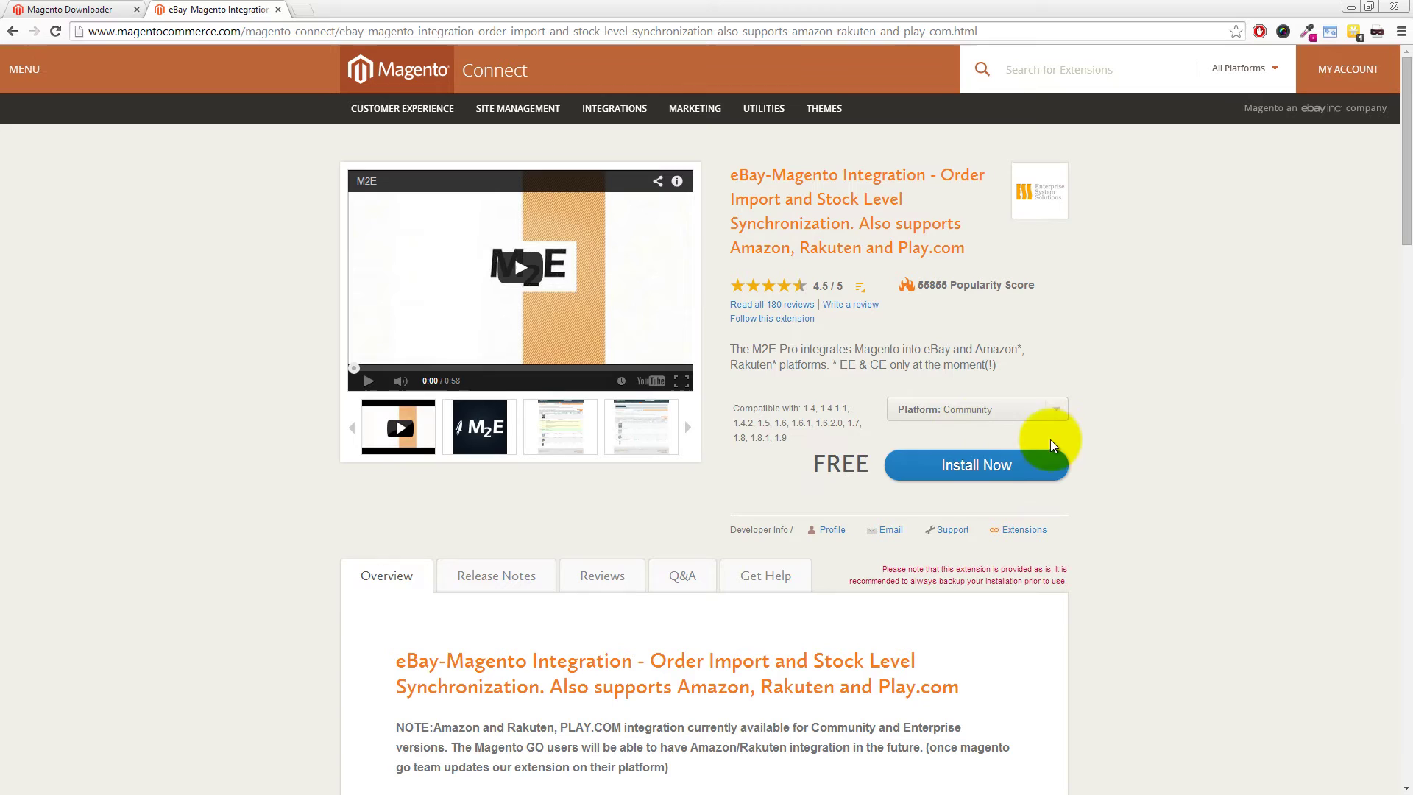
{"action": "left_click", "coordinate": [986, 467]}
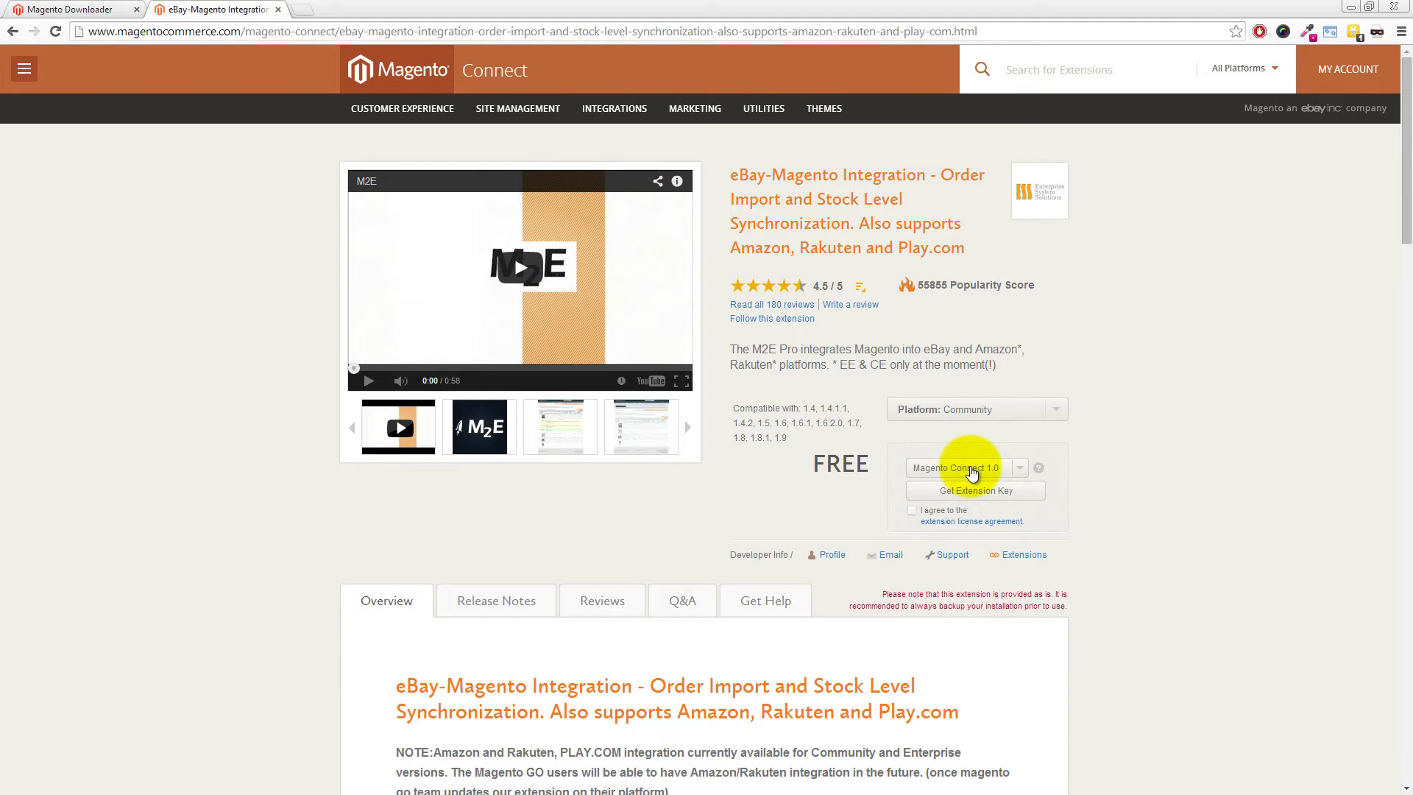
{"action": "left_click", "coordinate": [972, 473]}
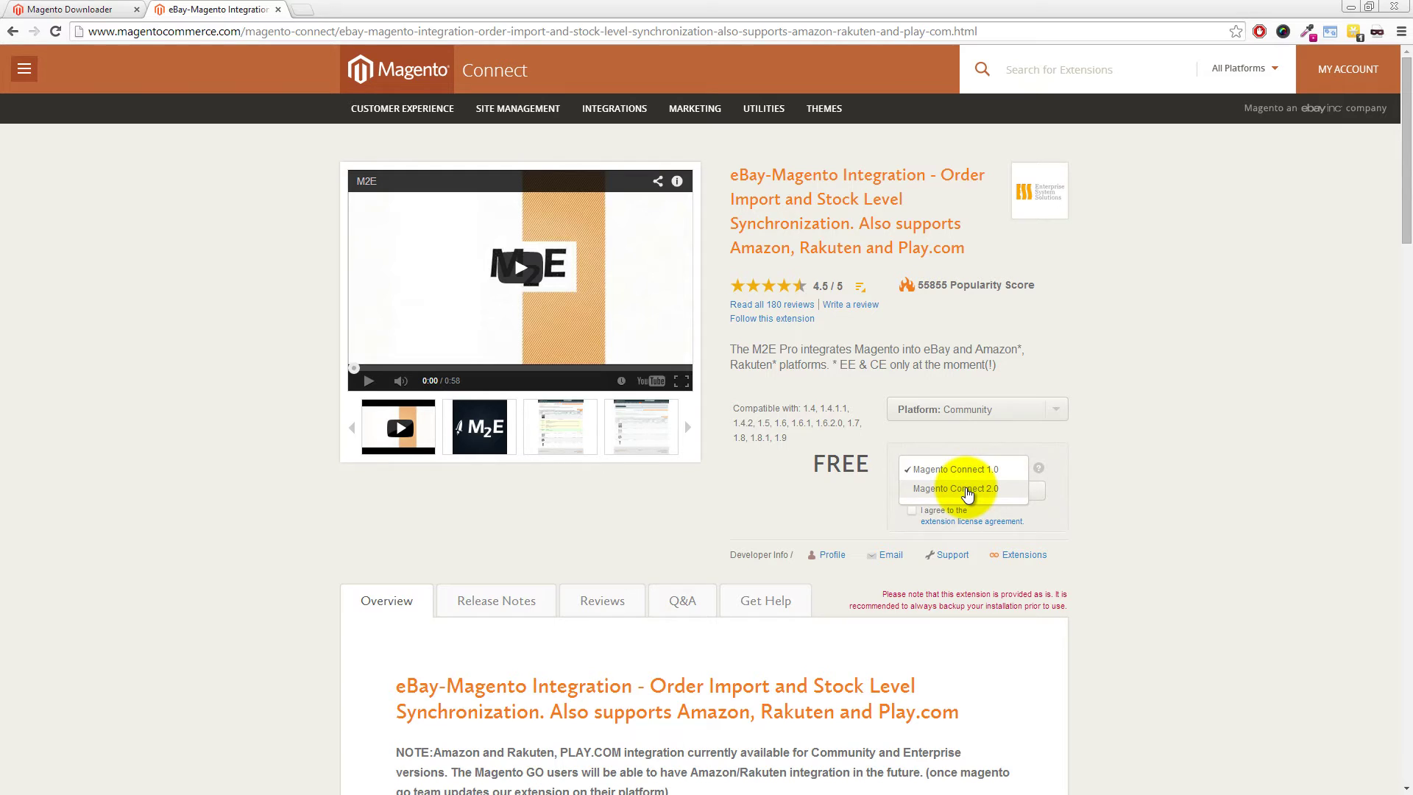
{"action": "left_click", "coordinate": [968, 492]}
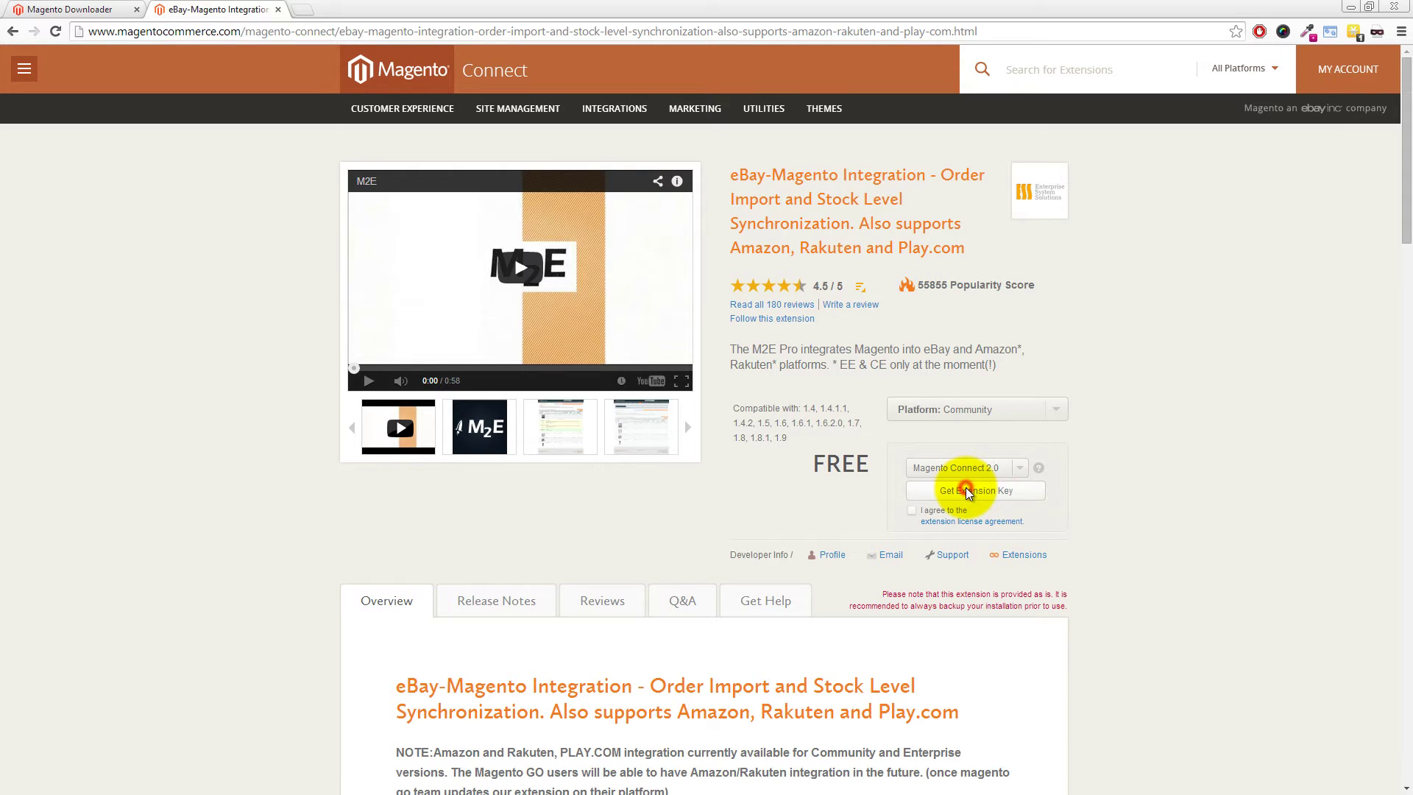
{"action": "left_click", "coordinate": [913, 510]}
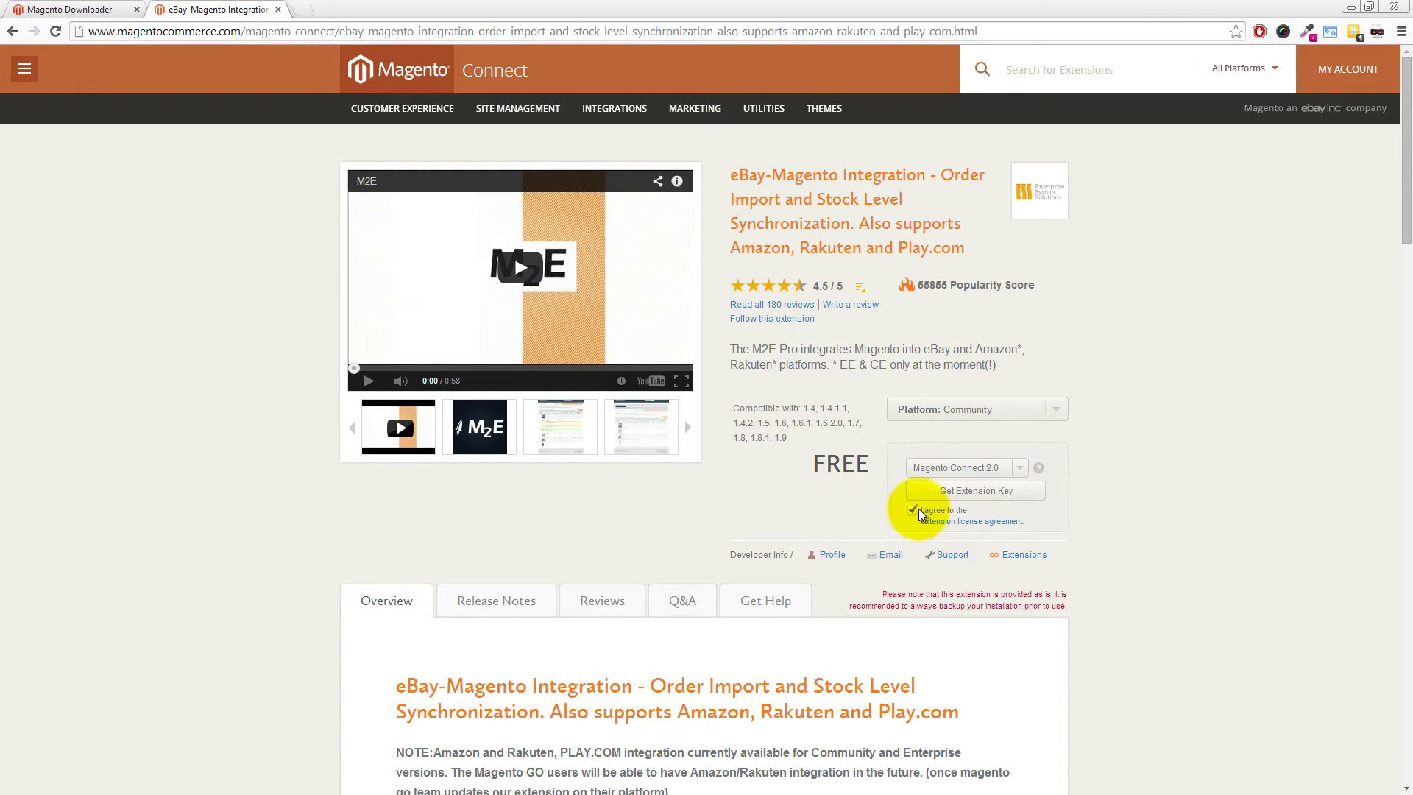
- Get the M2E Pro extension key and copy it
{"action": "left_click", "coordinate": [968, 492]}
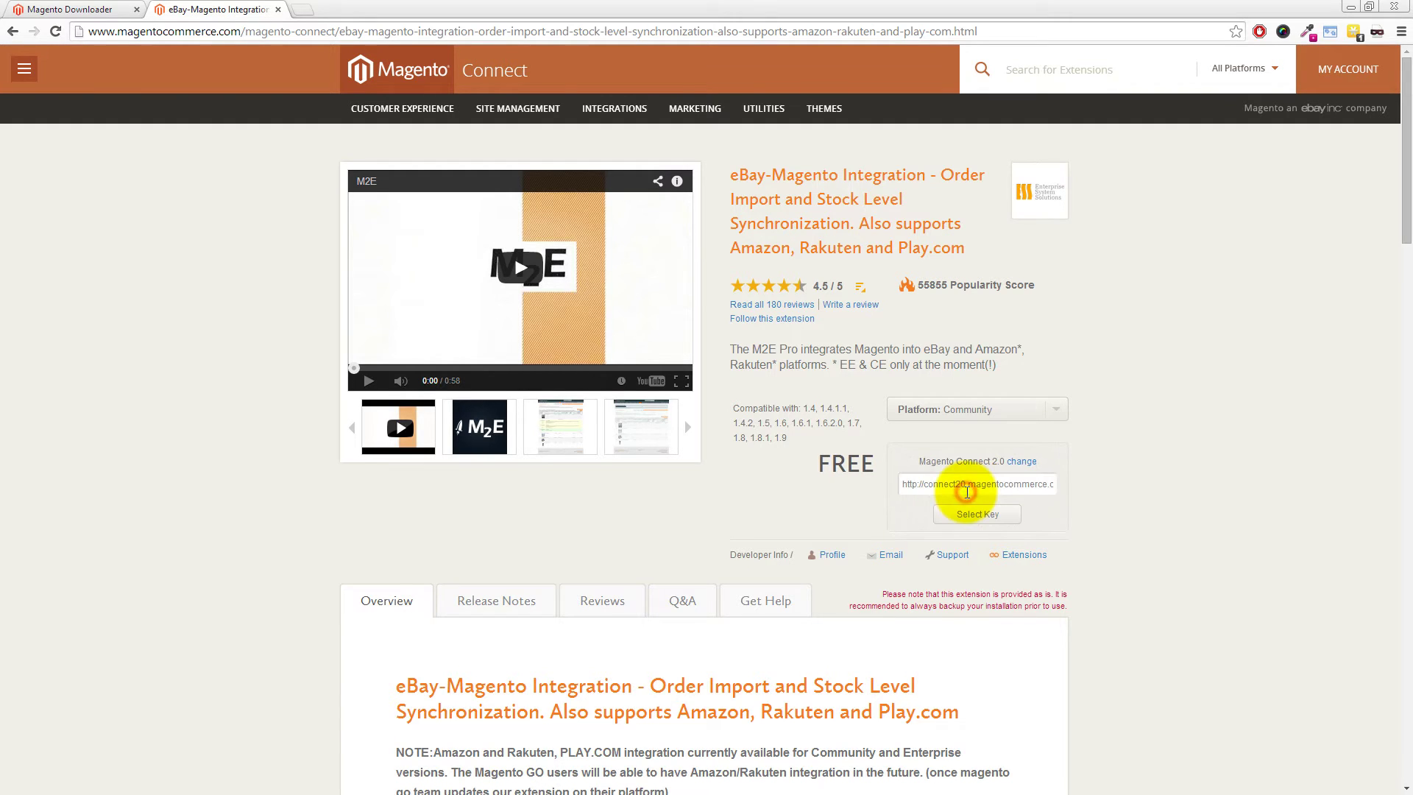
{"action": "left_click", "coordinate": [951, 484]}
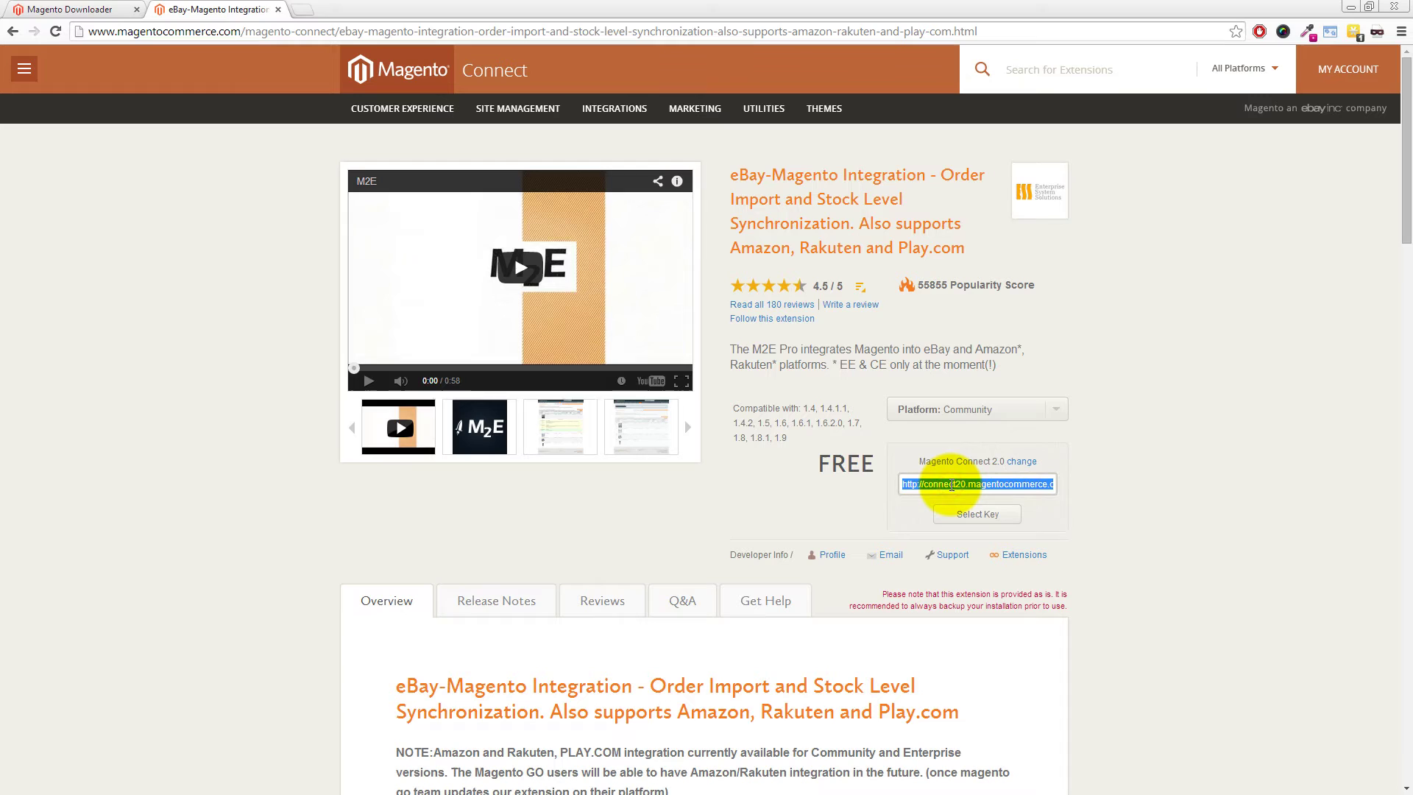
{"action": "right_click", "coordinate": [951, 486]}
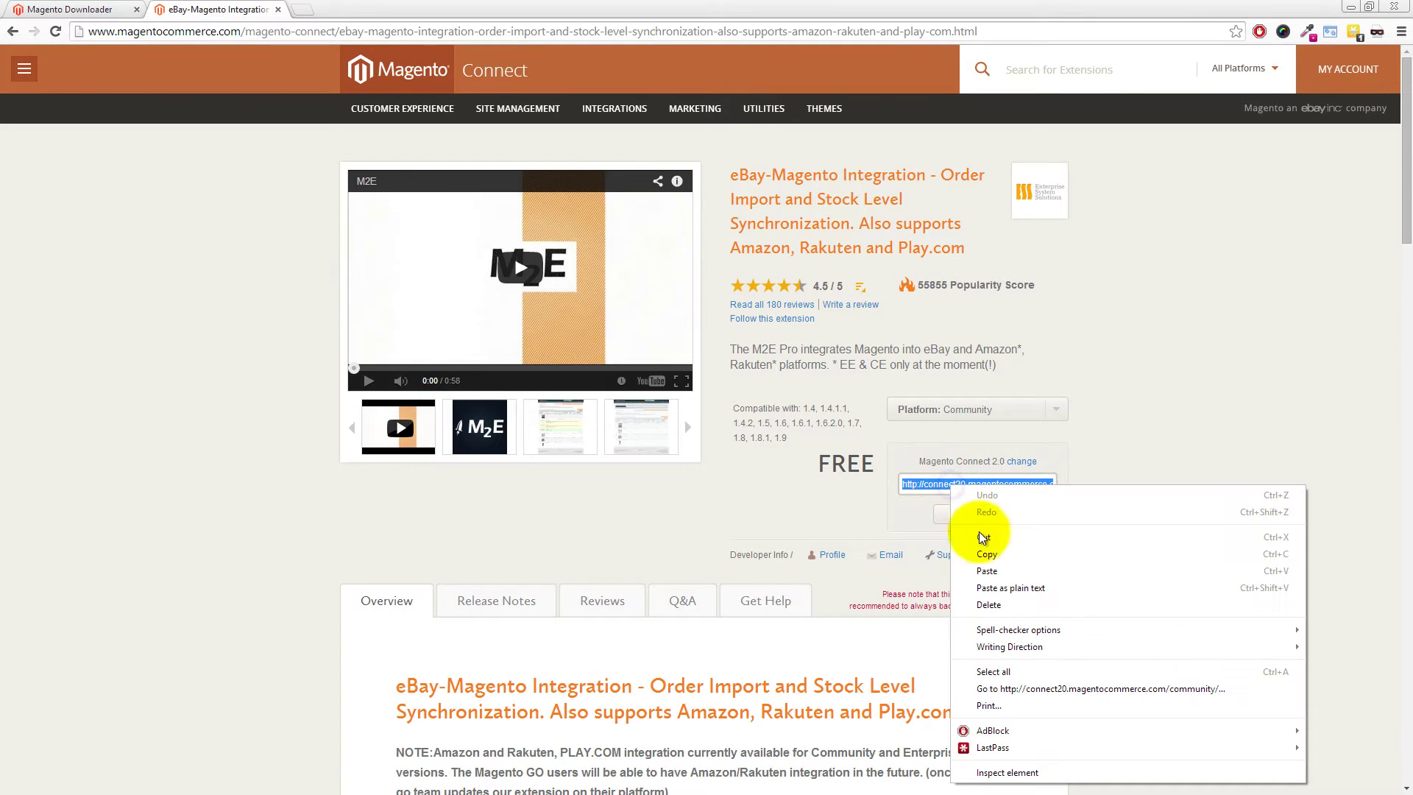
{"action": "left_click", "coordinate": [992, 554]}
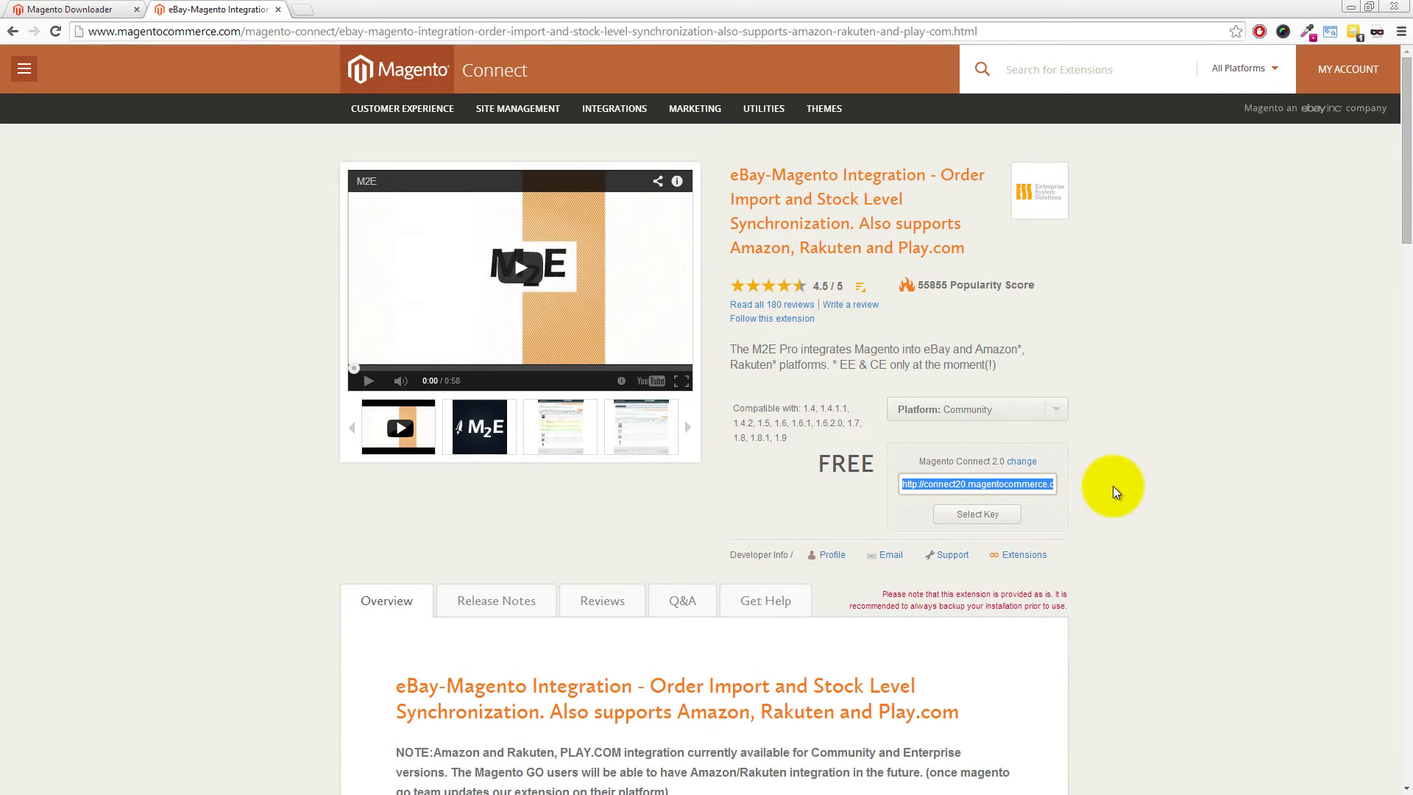
- Paste the M2E Pro extension key and install the m2epro_ebay_magento 6.1.6 package
{"action": "left_click", "coordinate": [82, 16]}
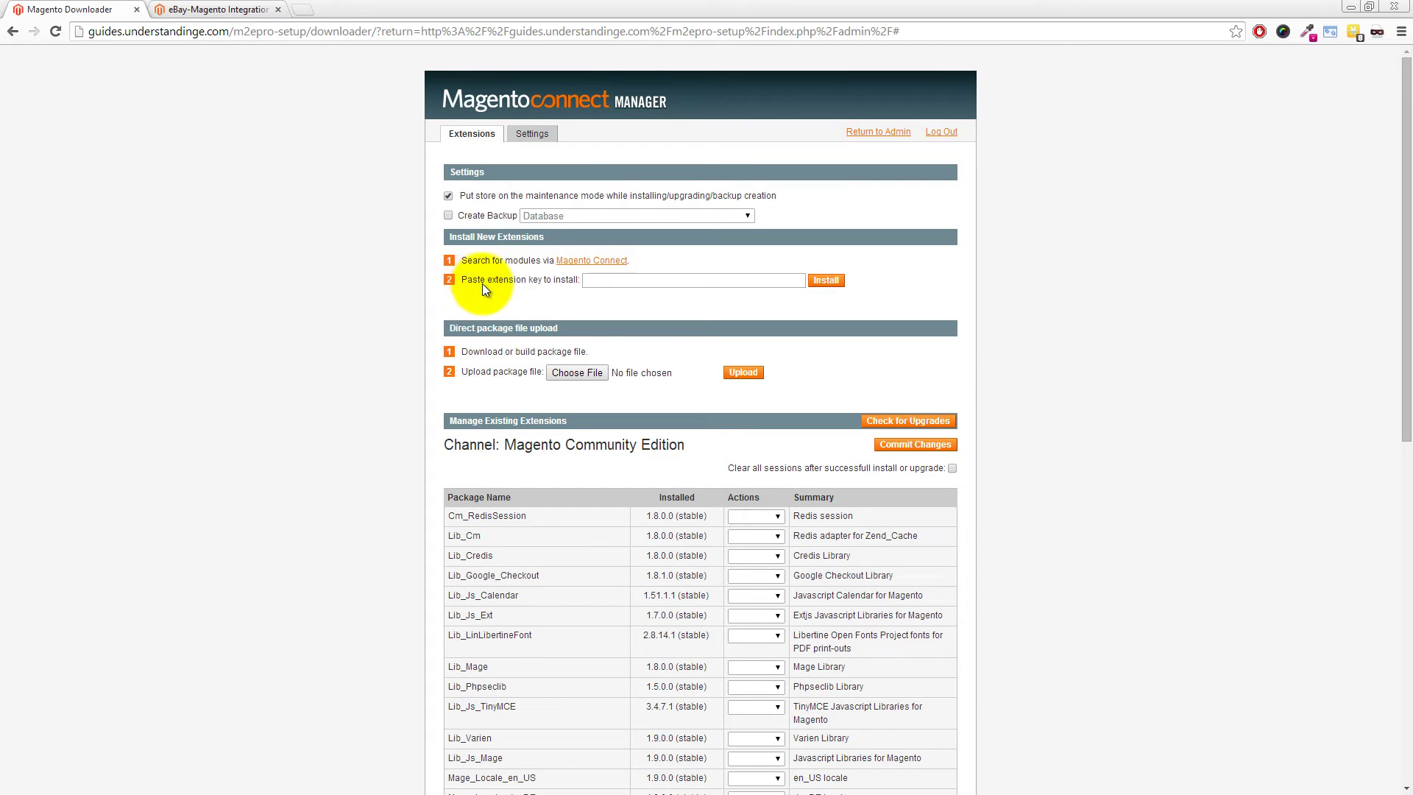
{"action": "left_click", "coordinate": [593, 283]}
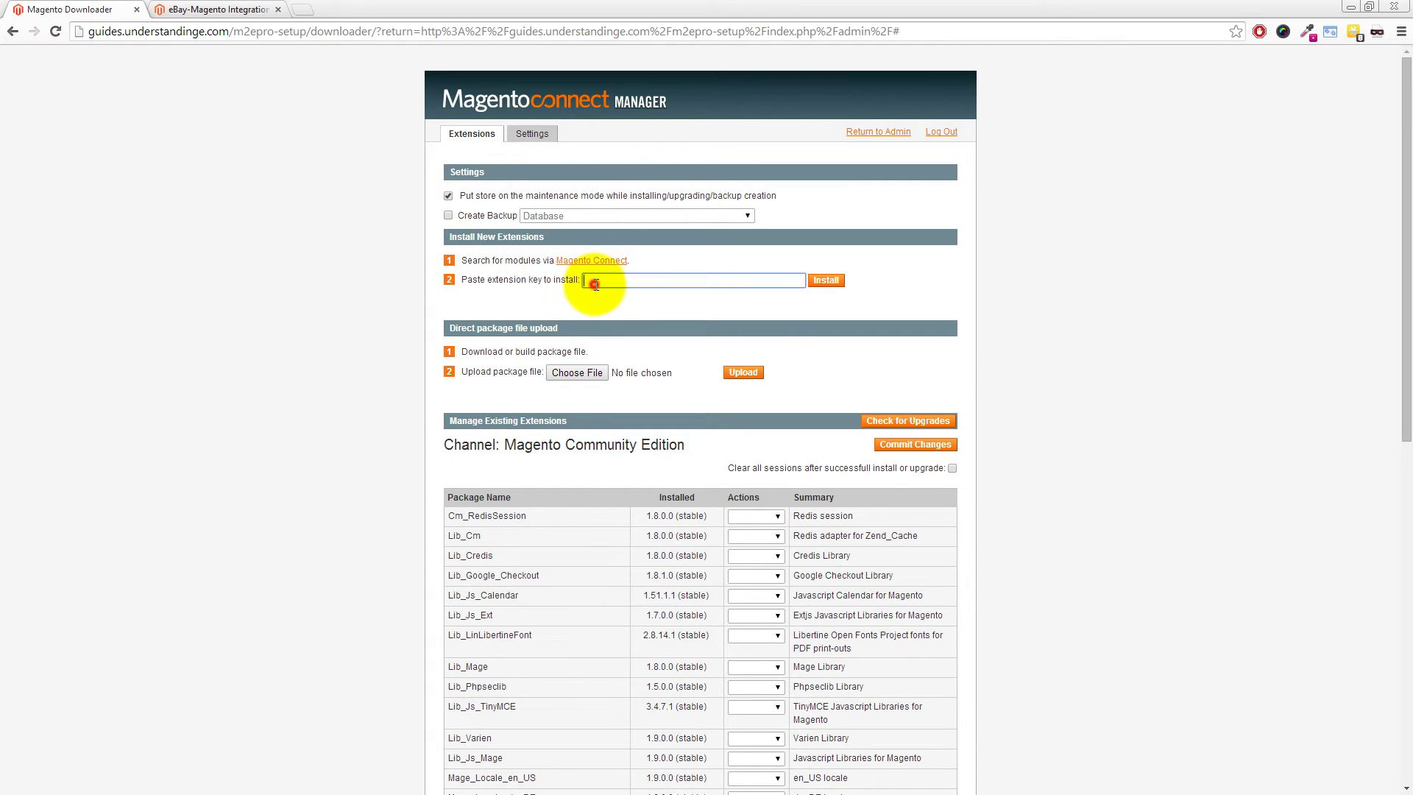
{"action": "right_click", "coordinate": [597, 282]}
{"action": "left_click", "coordinate": [633, 368]}
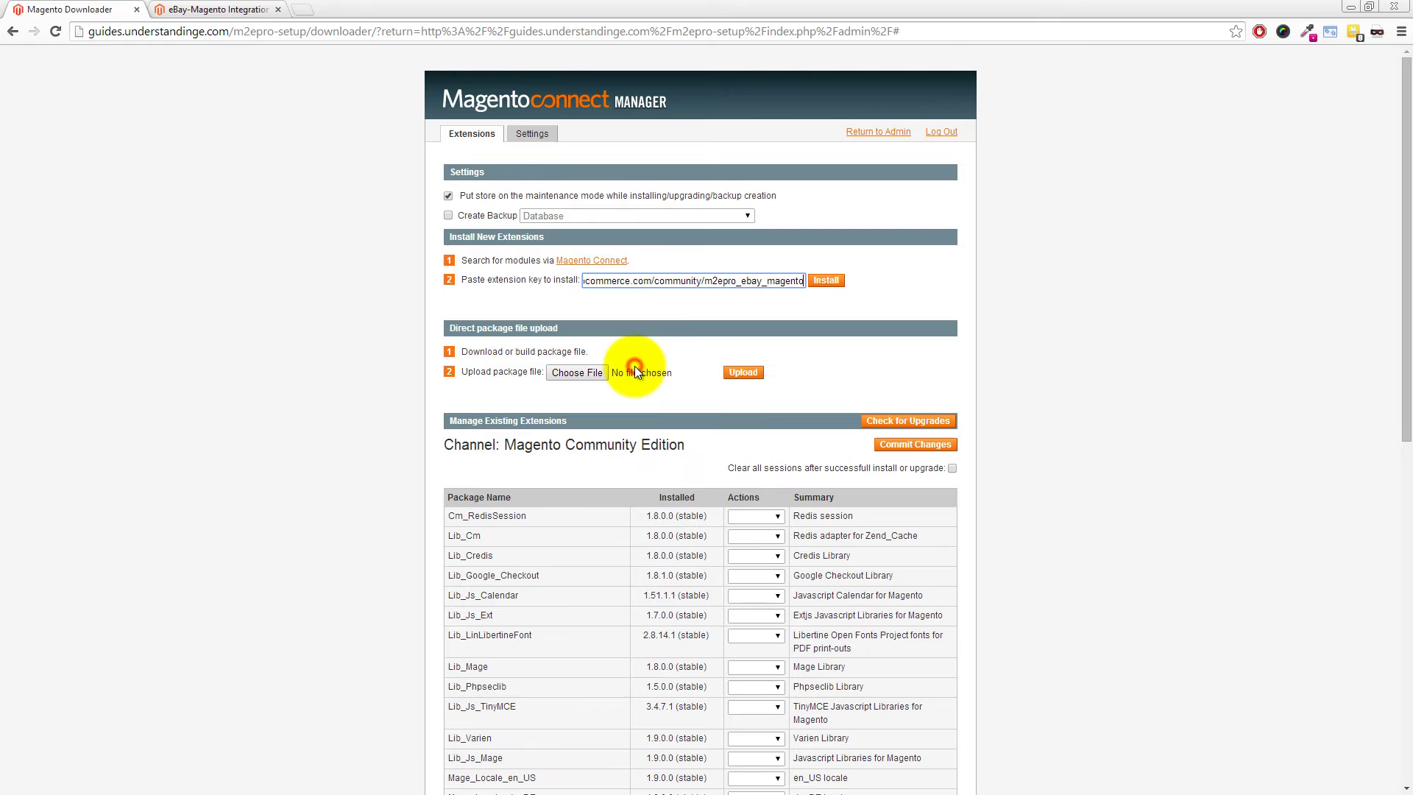
{"action": "left_click", "coordinate": [837, 284]}
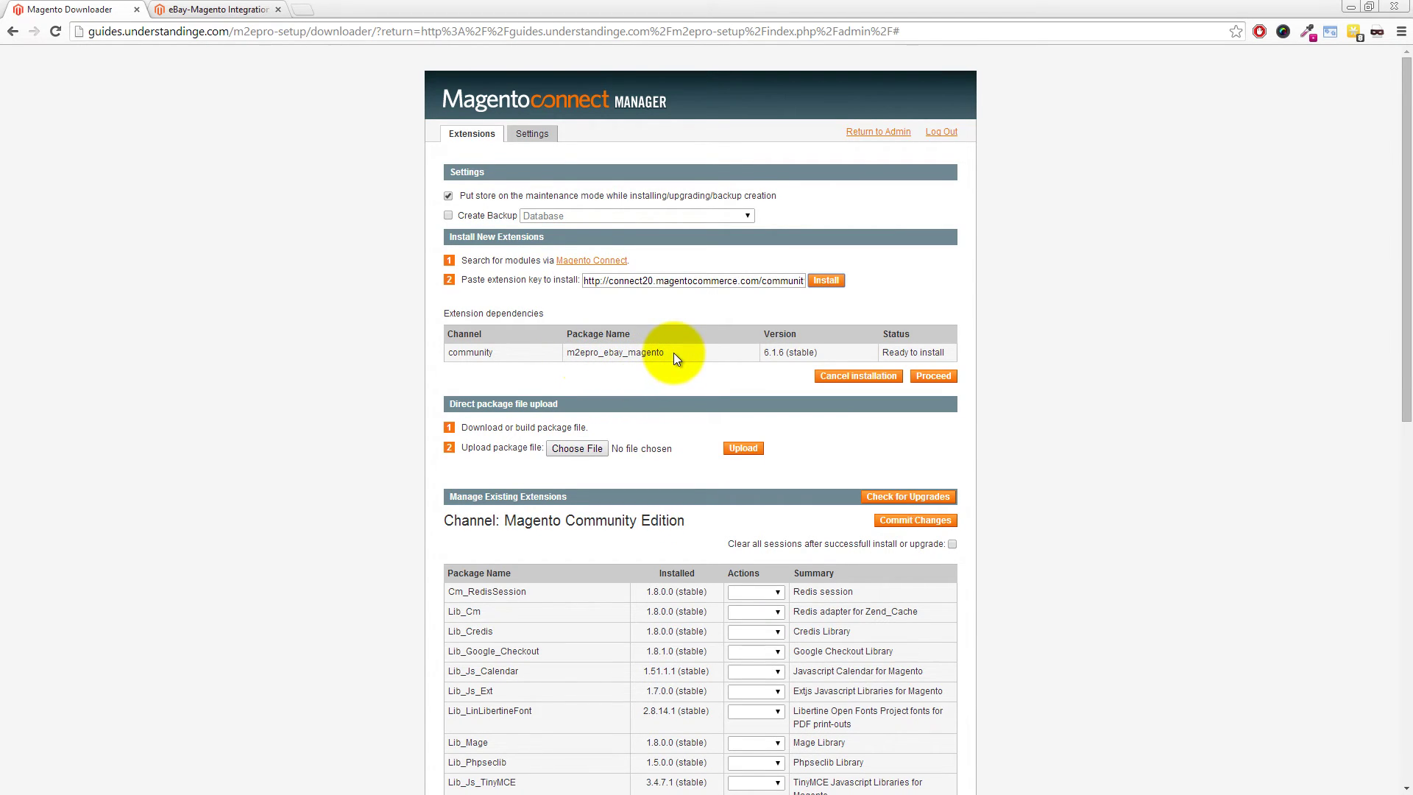
{"action": "left_click", "coordinate": [934, 379]}
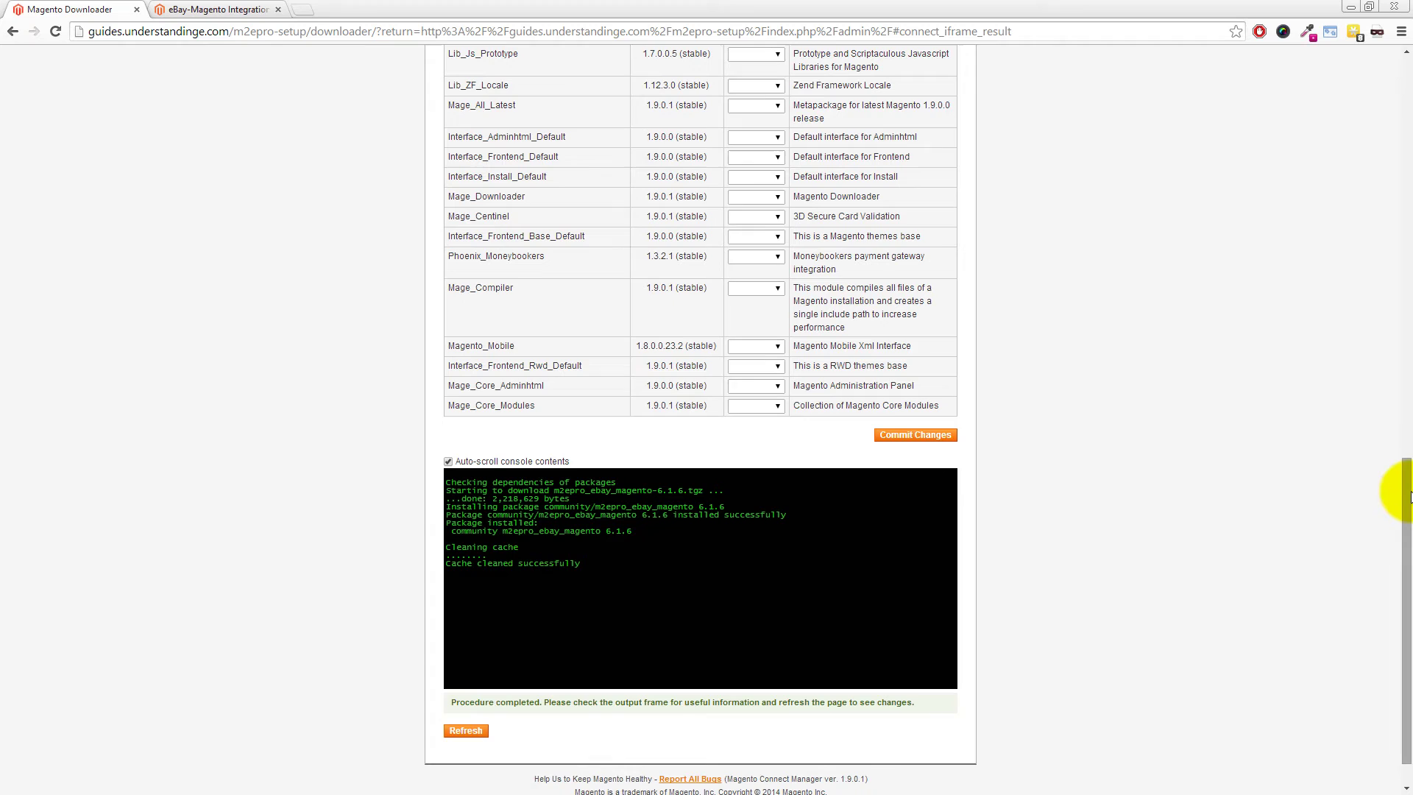
- Leave Magento Connect Manager and return to the admin dashboard
{"action": "left_click_drag", "start_coordinate": [1408, 490], "coordinate": [1402, 70]}
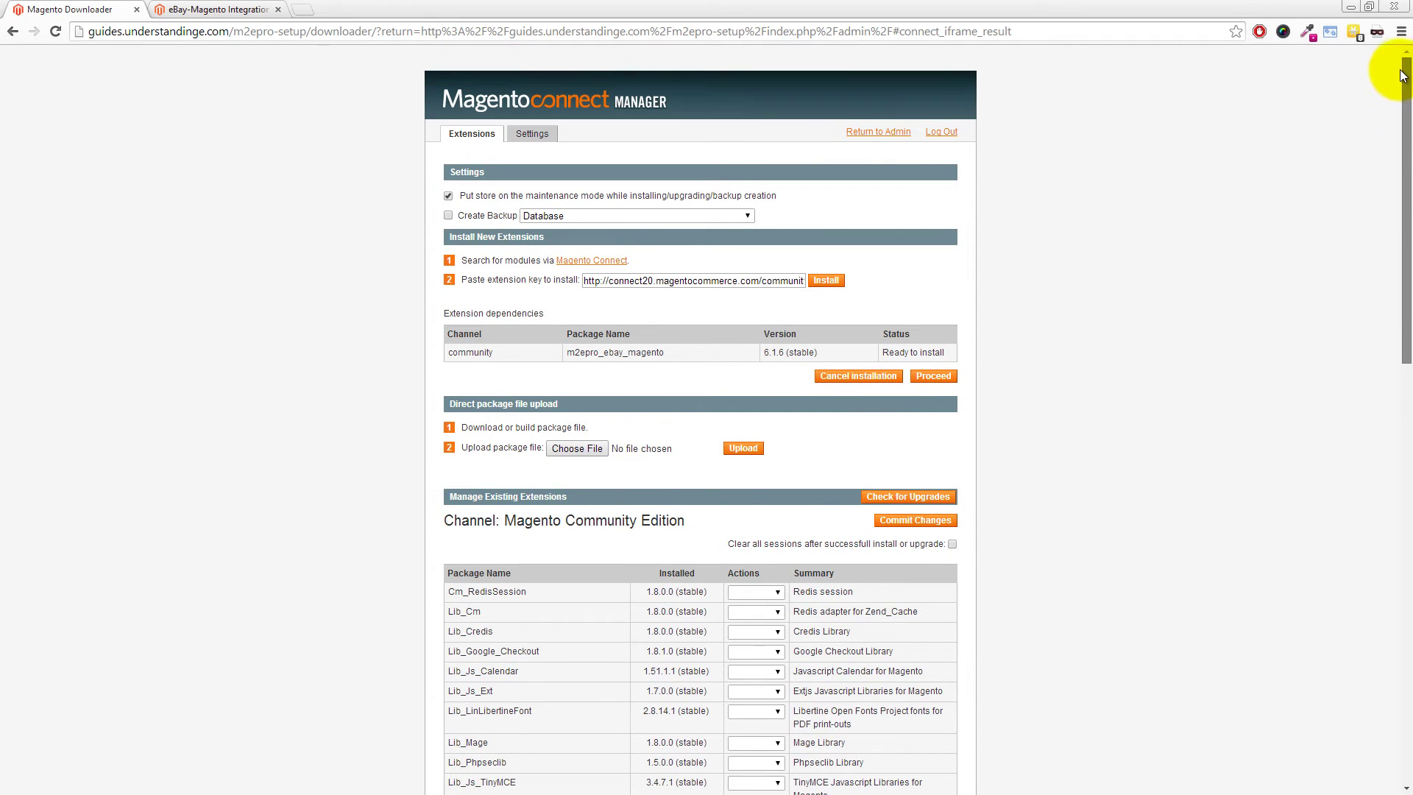
{"action": "left_click", "coordinate": [878, 134]}
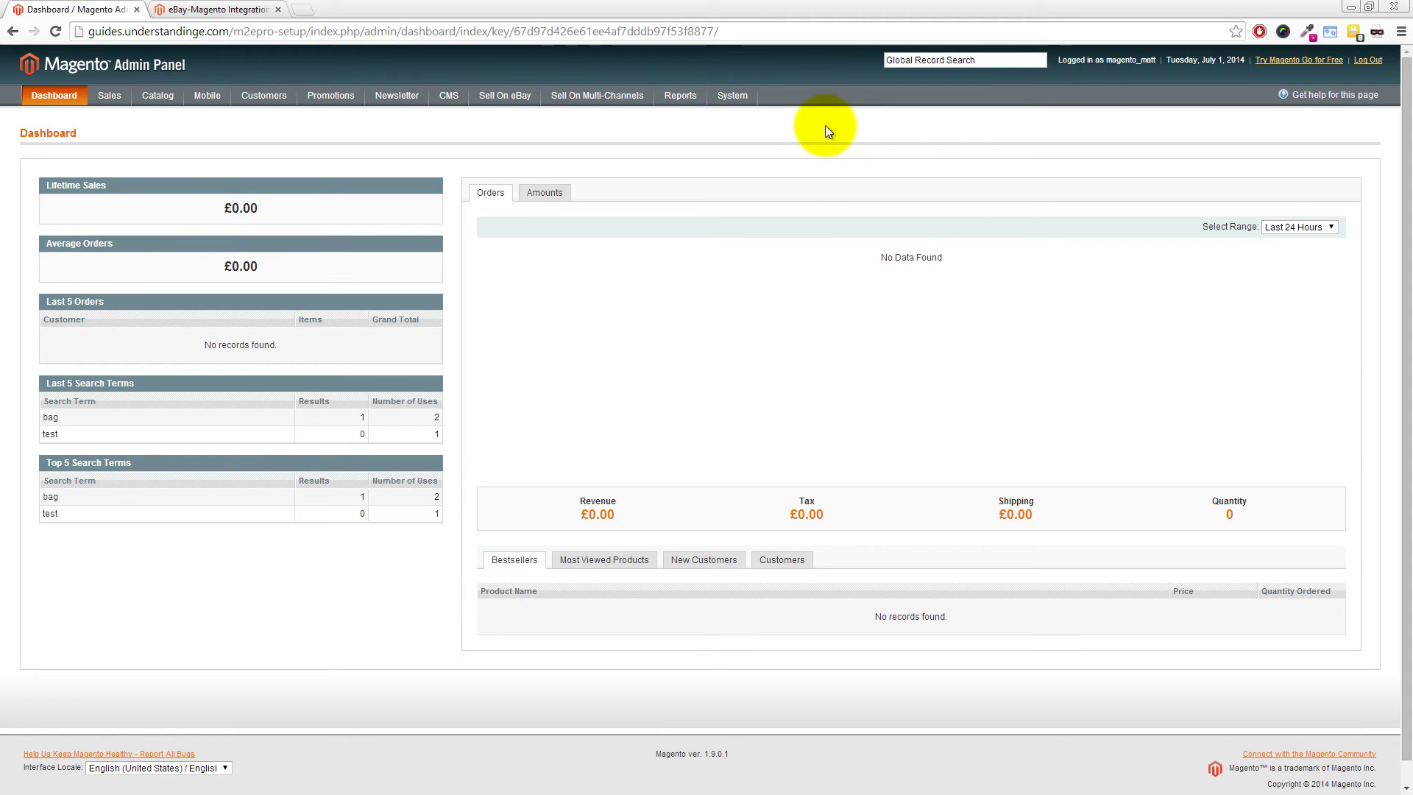
{"action": "mouse_move", "coordinate": [743, 95]}
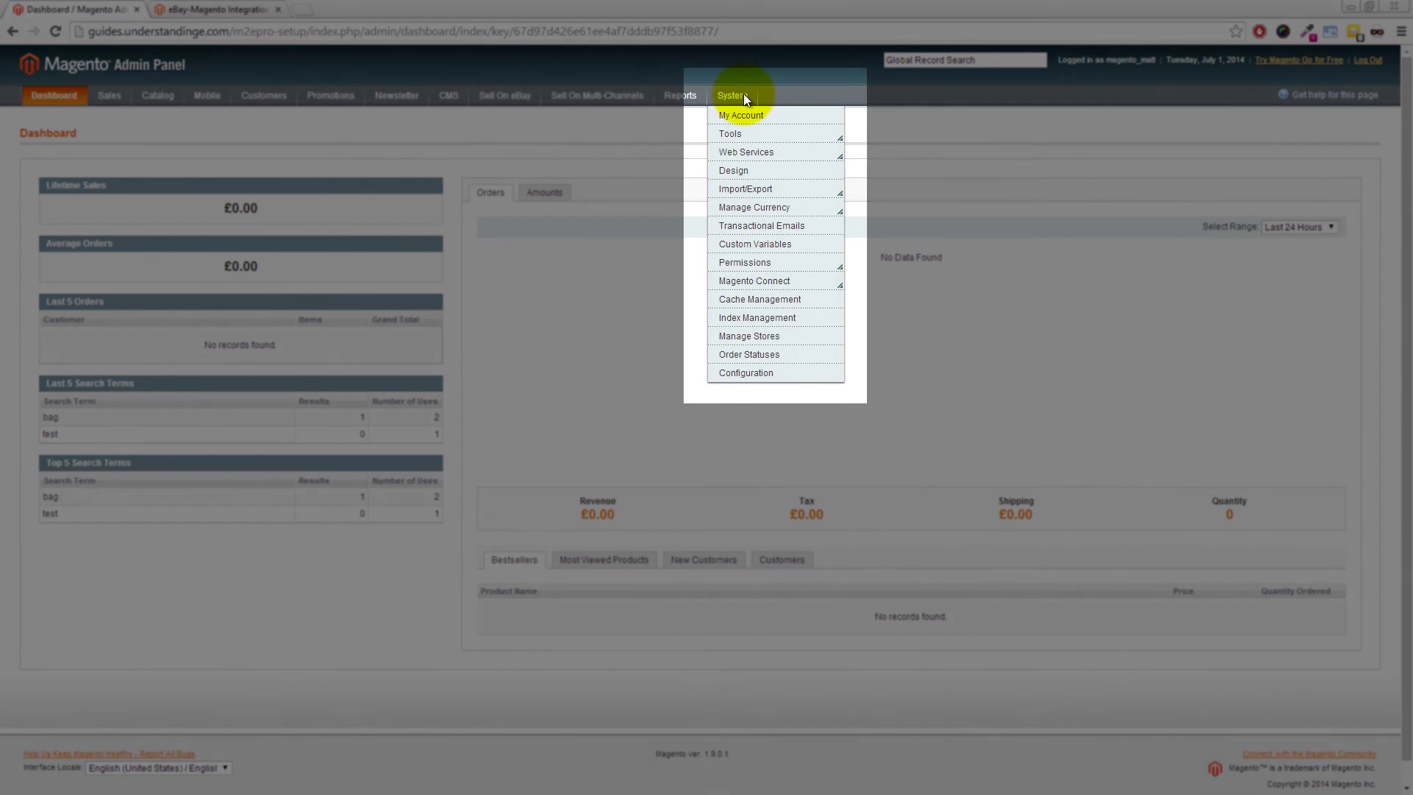
- Refresh all eight cache types, then flush the Magento cache and the cache storage
{"action": "left_click", "coordinate": [751, 302]}
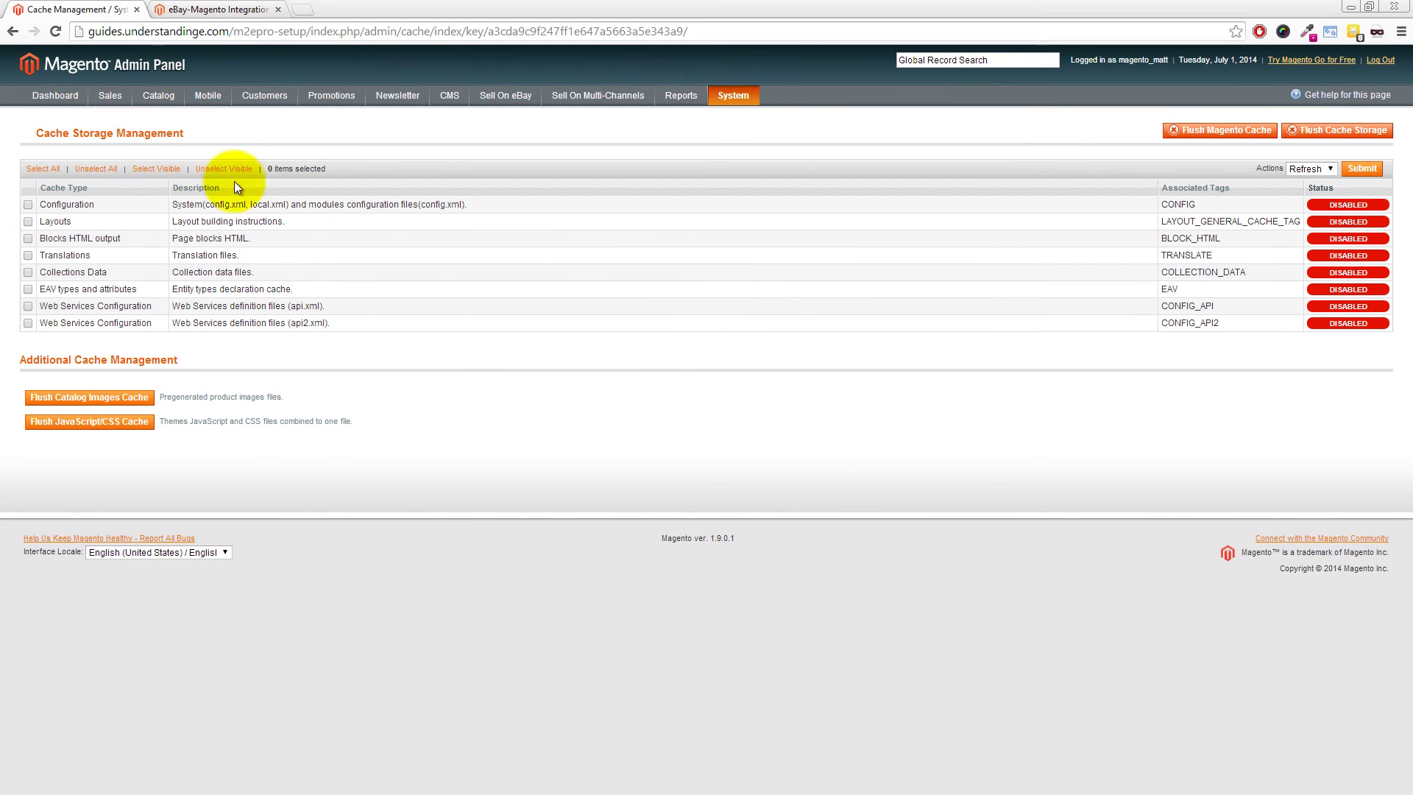
{"action": "left_click", "coordinate": [50, 170]}
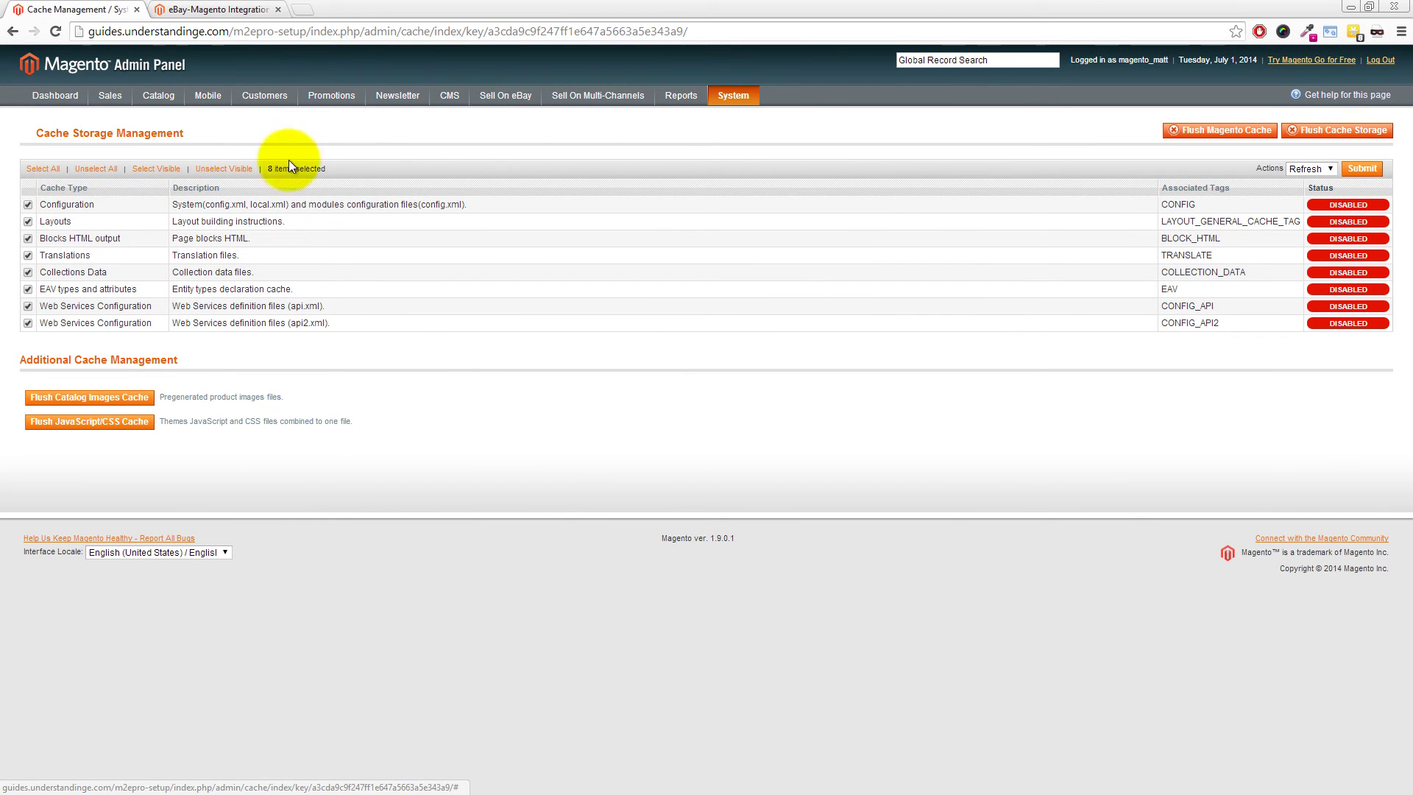
{"action": "left_click", "coordinate": [1361, 171]}
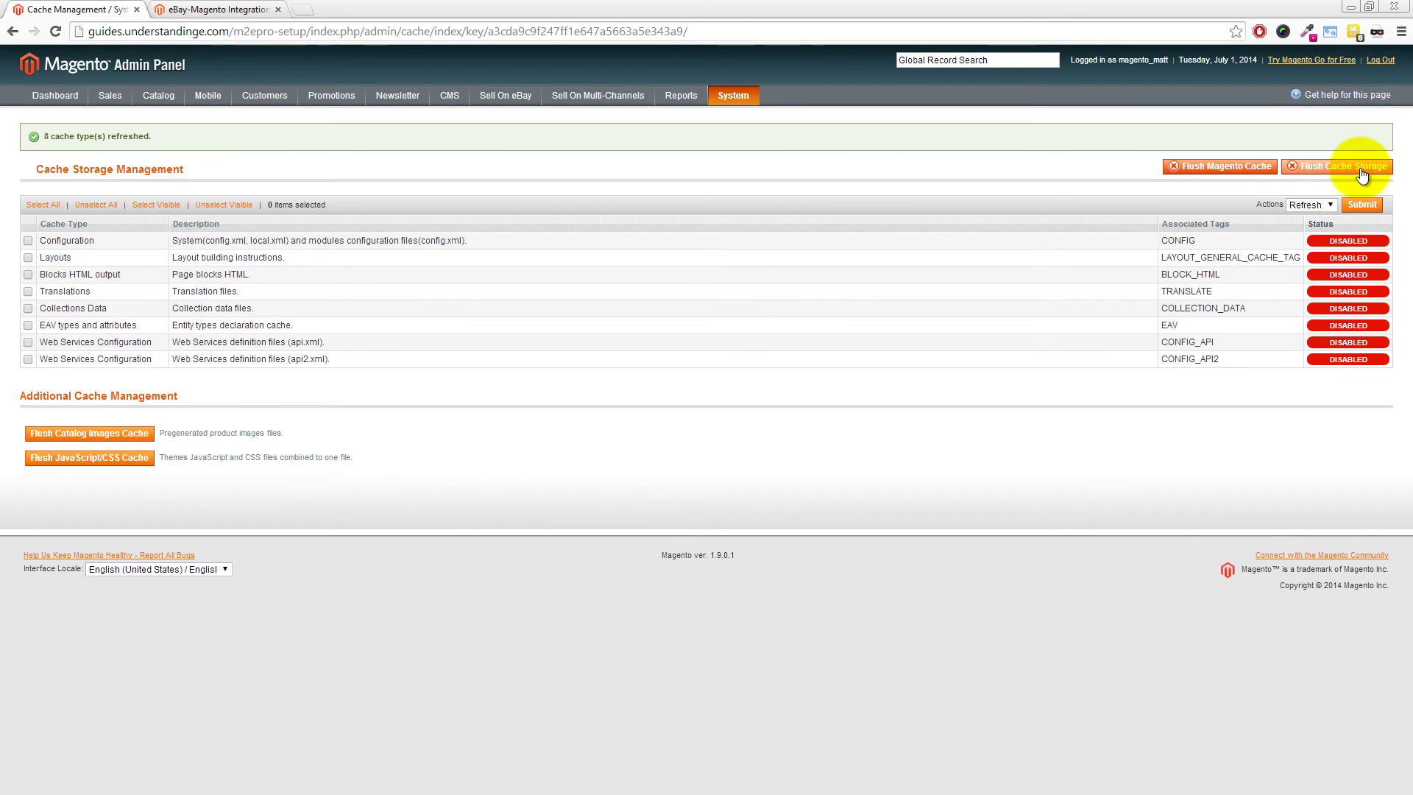
{"action": "left_click", "coordinate": [1233, 167]}
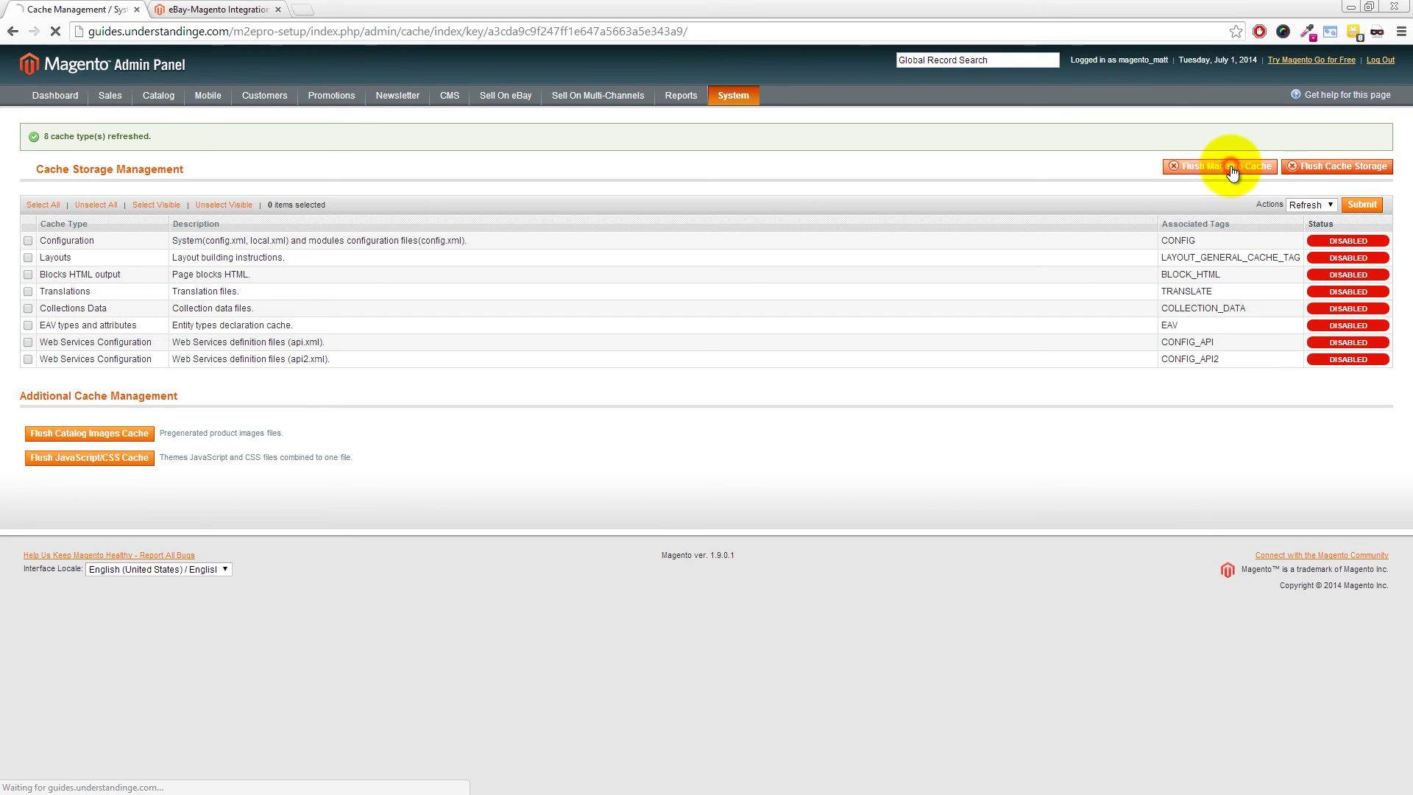
{"action": "left_click", "coordinate": [1323, 170]}
{"action": "left_click", "coordinate": [754, 132]}
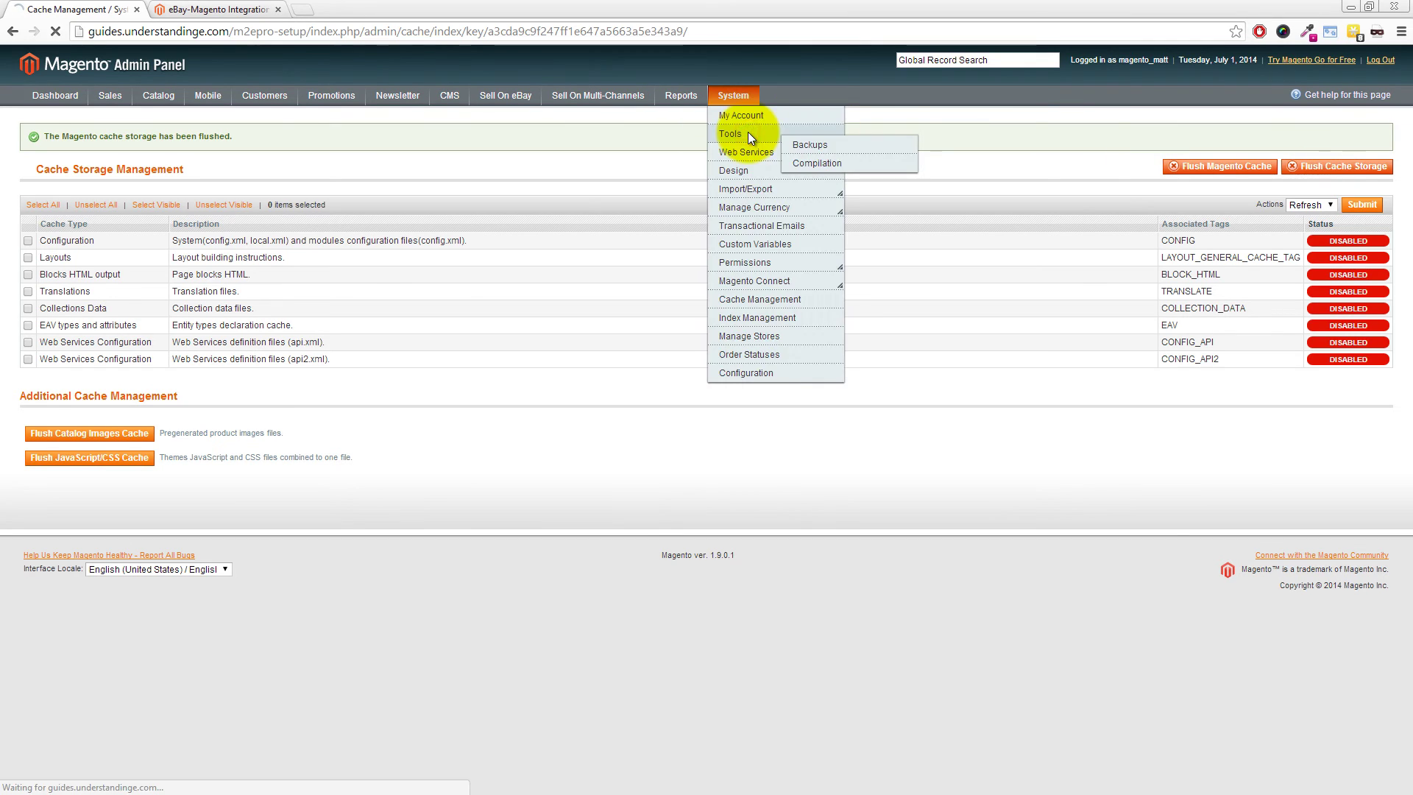
- Log out of the admin panel and log back in with the saved credentials
{"action": "left_click", "coordinate": [1382, 61]}
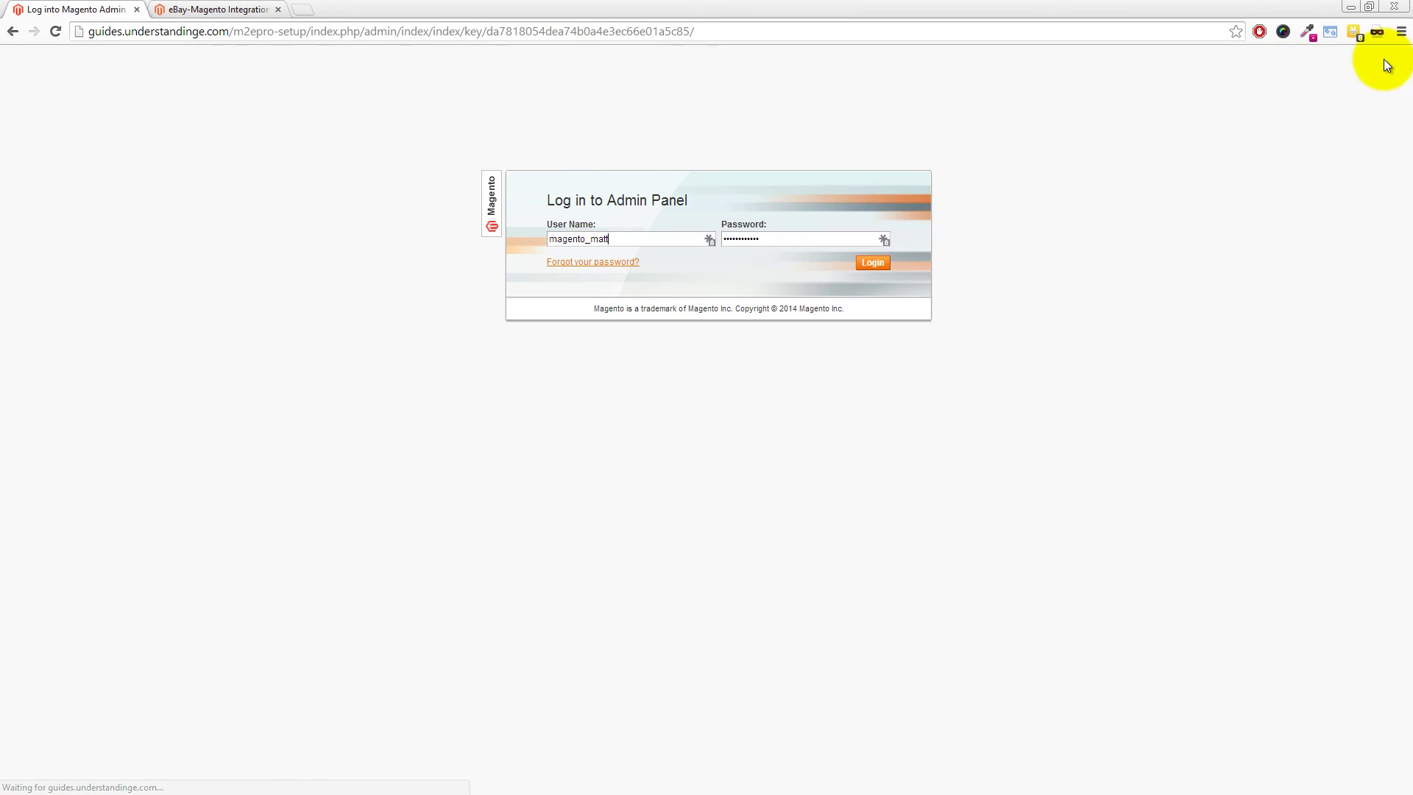
{"action": "left_click", "coordinate": [873, 265]}
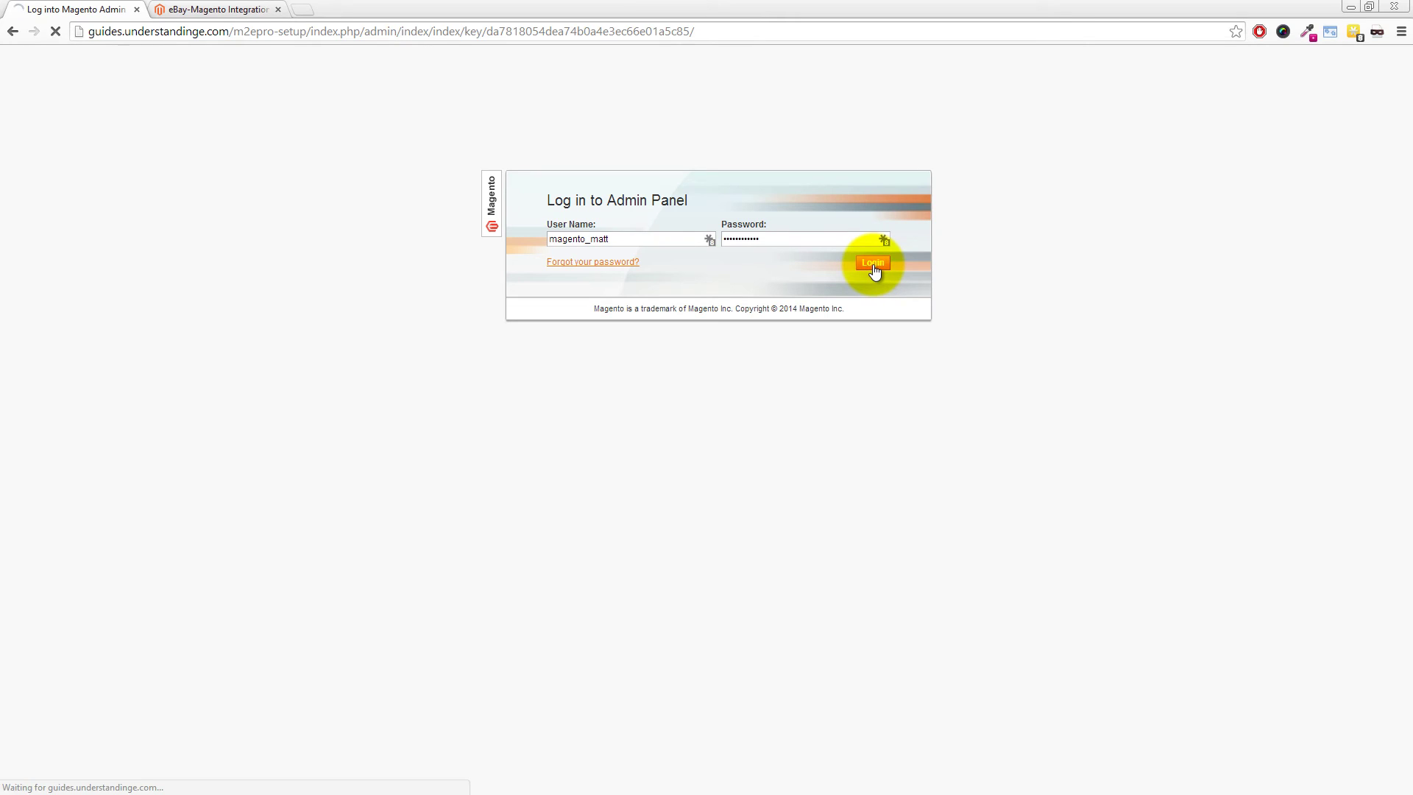